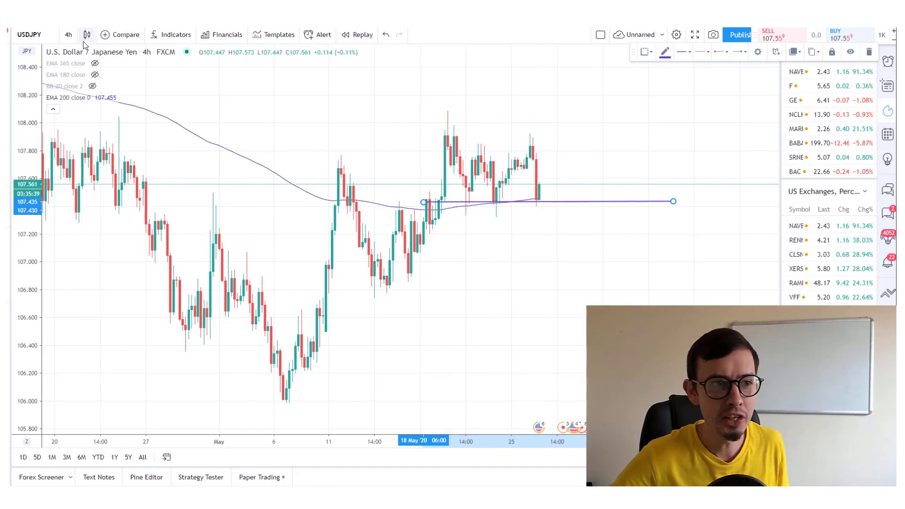
Step: Show USDJPY on the 1-hour timeframe and circle the latest low at the purple support line with the brush
left_click(69, 35)
left_click(90, 259)
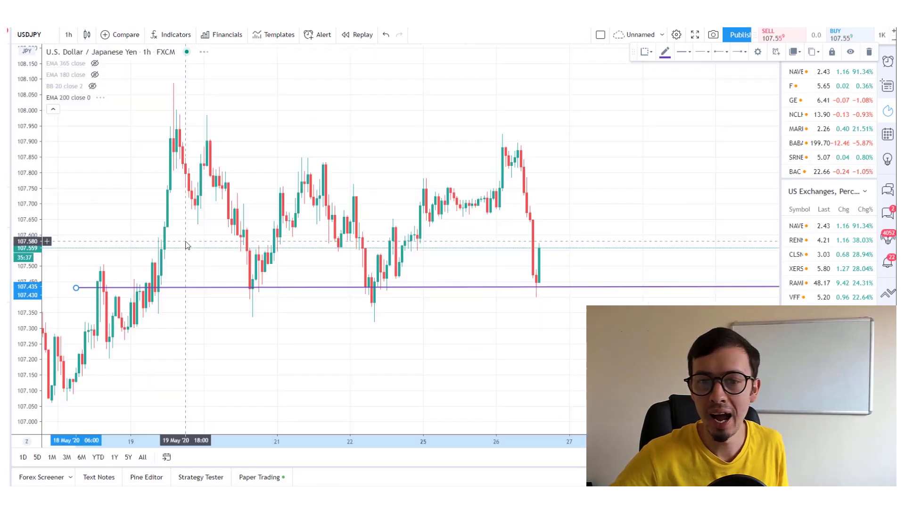
left_click_drag(30, 188, 31, 216)
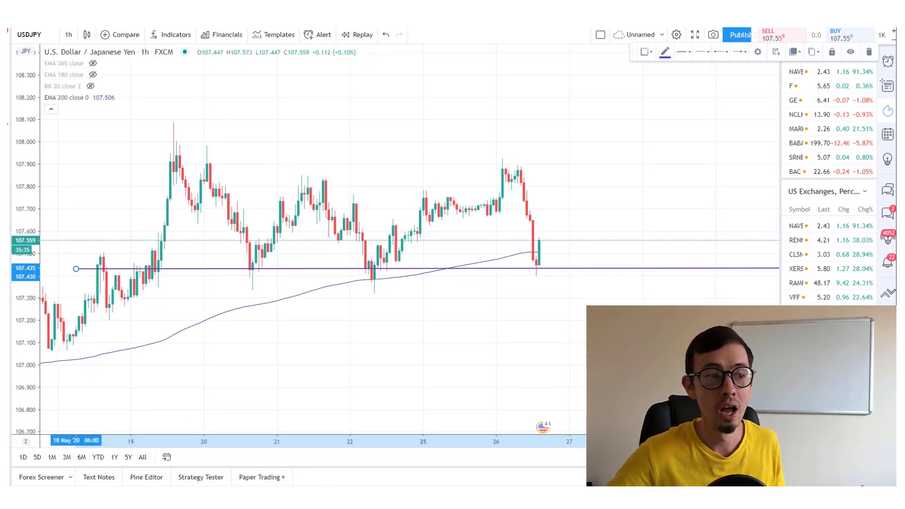
left_click_drag(532, 261, 531, 257)
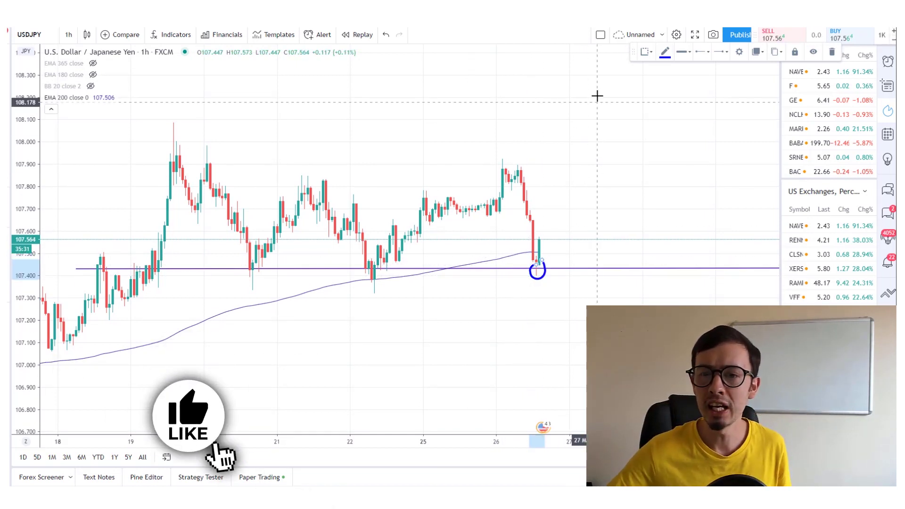
Step: Handwrite "TP" in the empty area above the latest price and "SL" below the support line
left_click_drag(597, 99, 600, 137)
mouse_move(588, 100)
left_mouse_down()
mouse_move(646, 93)
mouse_move(661, 127)
mouse_move(672, 107)
mouse_move(664, 110)
left_mouse_up()
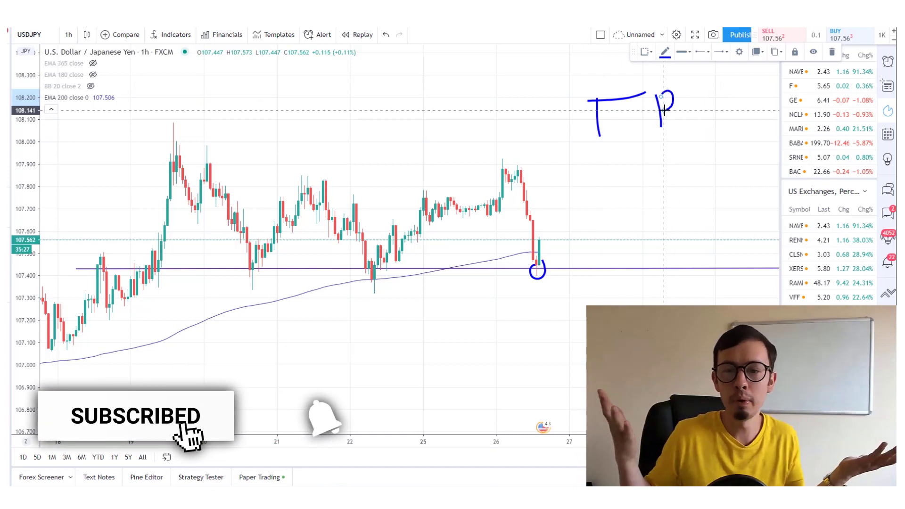
mouse_move(667, 311)
left_mouse_down()
mouse_move(618, 351)
mouse_move(759, 358)
left_mouse_up()
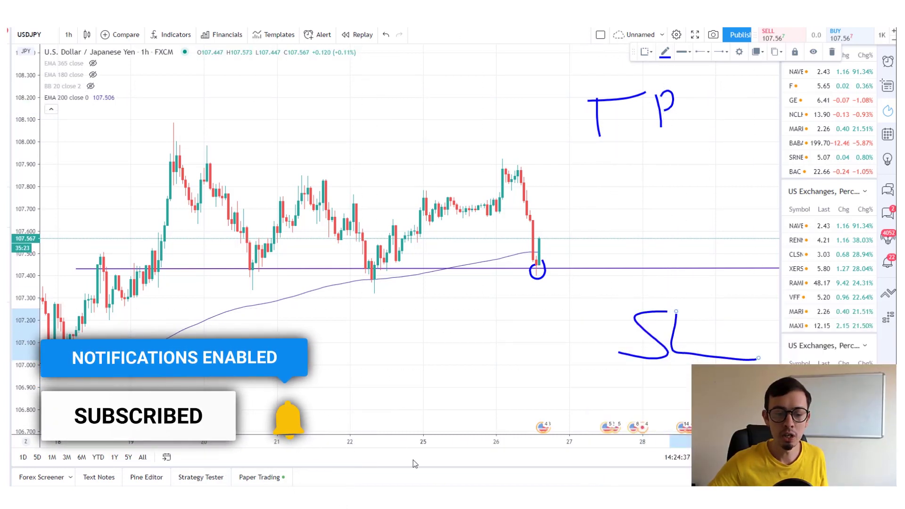
Step: Switch to WordPad and display the "Take Profit & Stop Loss for ALL BUY Trades" lesson title
left_click(367, 424)
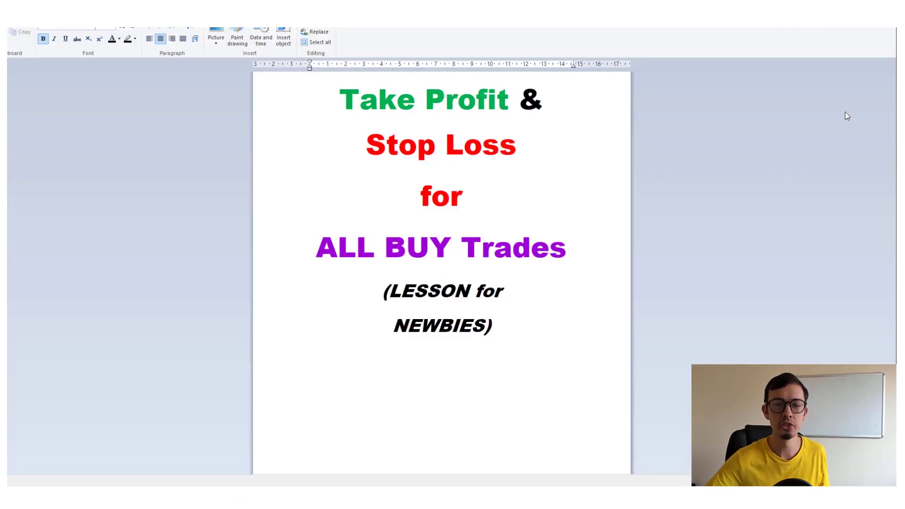
key("ctrl+F1")
key("Down")
key("Down")
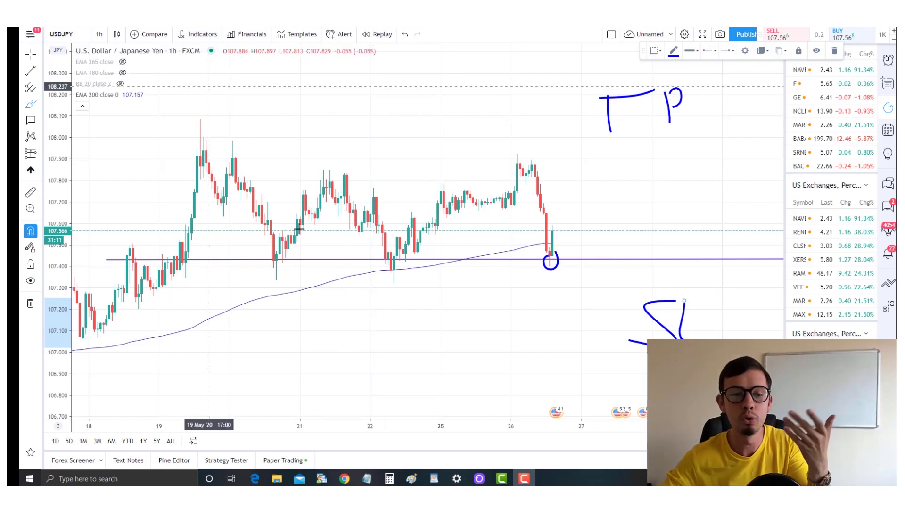
Step: Remove all drawings from the USDJPY chart and switch it to the 1-day timeframe
left_click(99, 34)
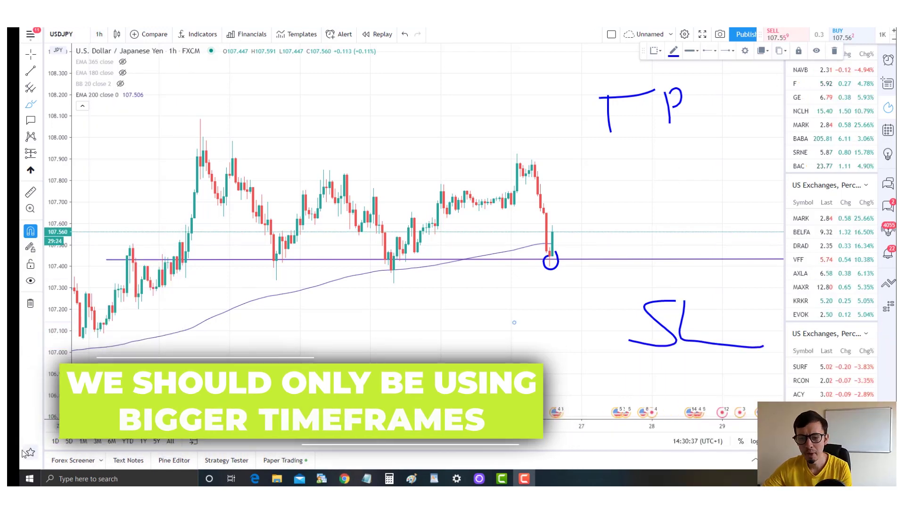
left_click(30, 304)
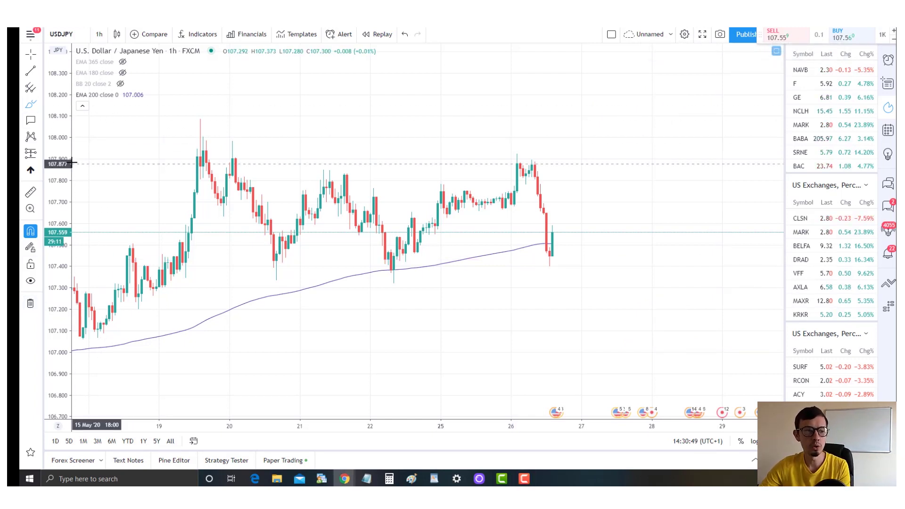
left_click(99, 34)
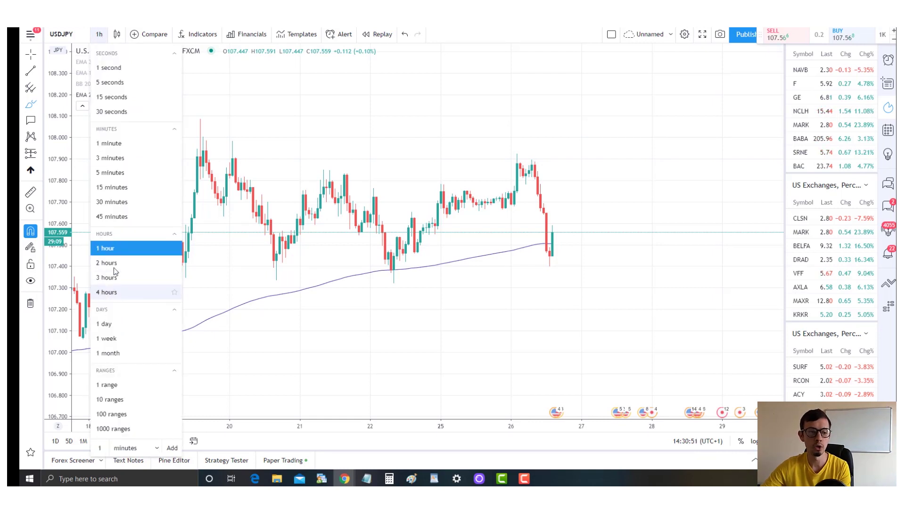
left_click(104, 324)
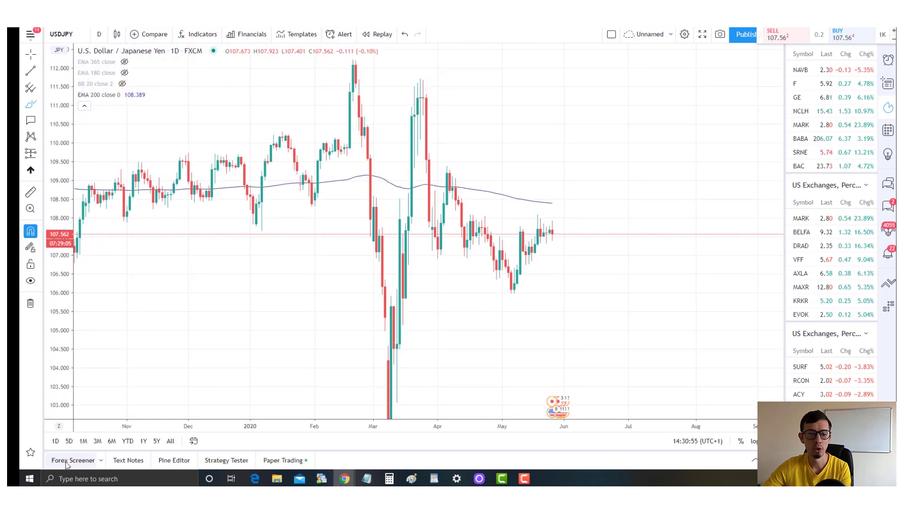
Step: Draw a horizontal trend line at about 107.50 across the recent candles and duplicate it into four support and resistance levels, the highest at about 107.95
left_click(30, 75)
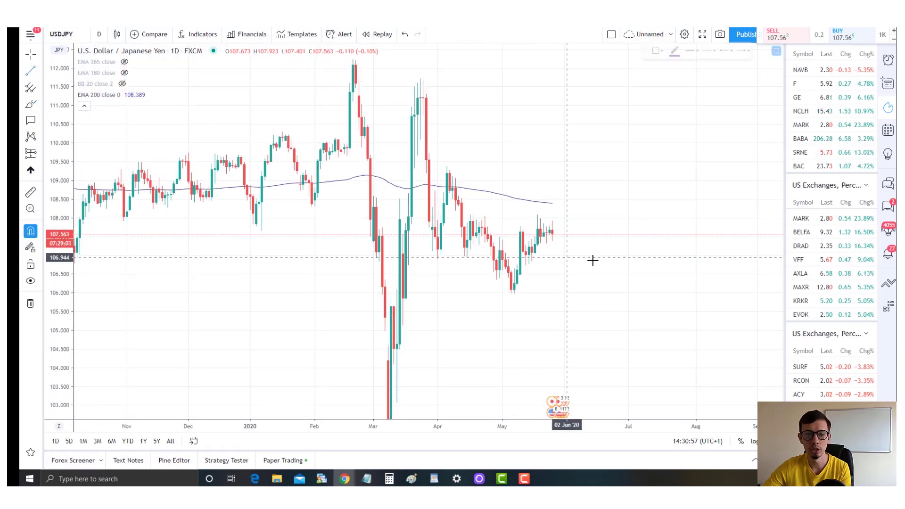
left_click(499, 236)
left_click(698, 237)
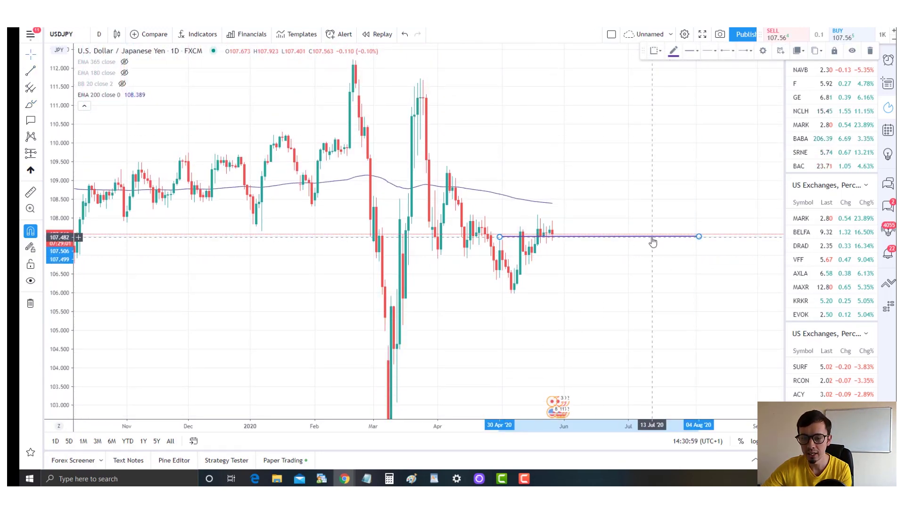
left_click_drag(652, 238, 629, 220)
scroll(551, 295, "up", 3)
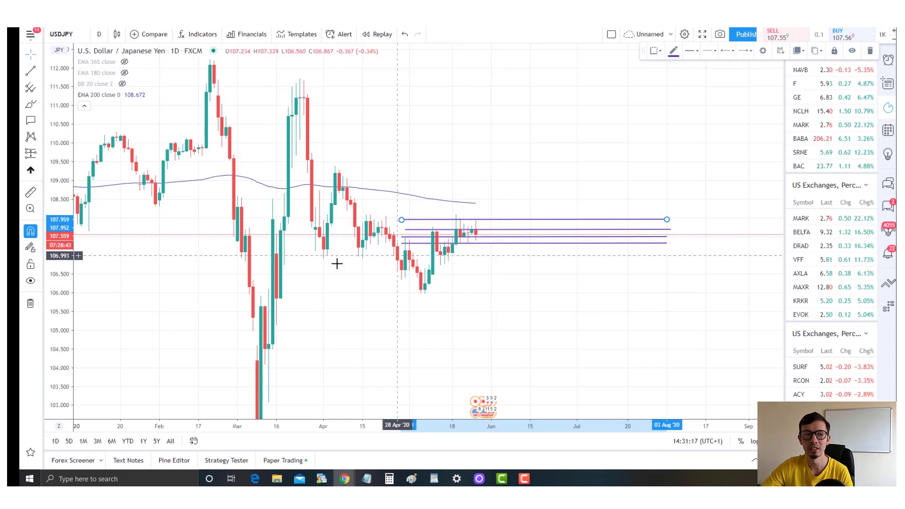
Step: Stretch the price scale around the four levels and set the chart cursor to Cross
left_click_drag(56, 364, 58, 304)
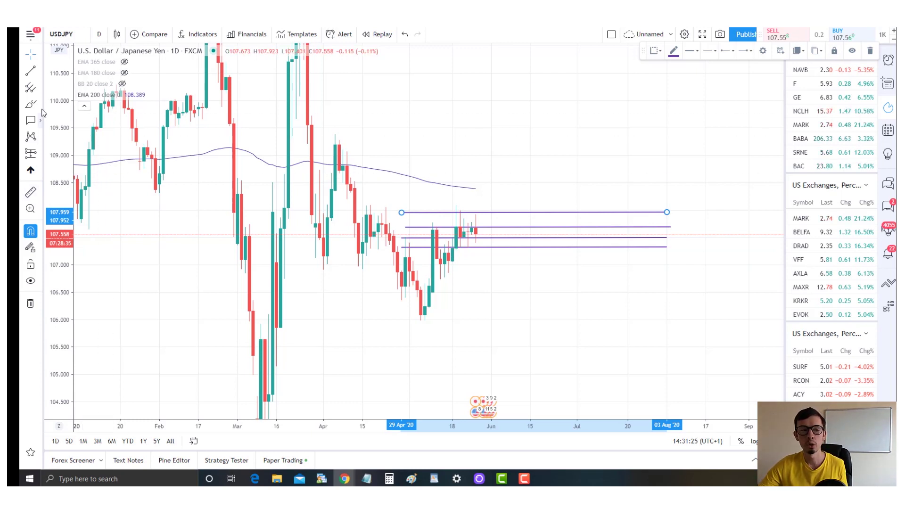
left_click(40, 89)
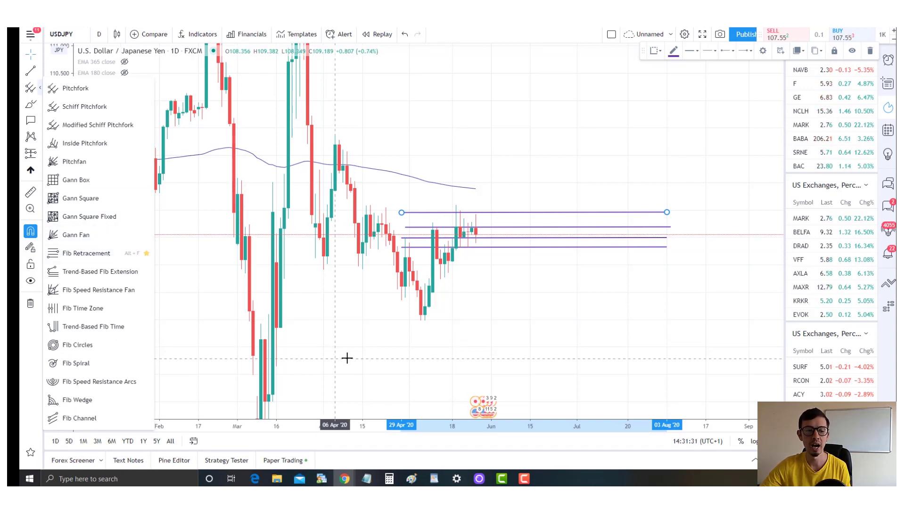
left_click(30, 57)
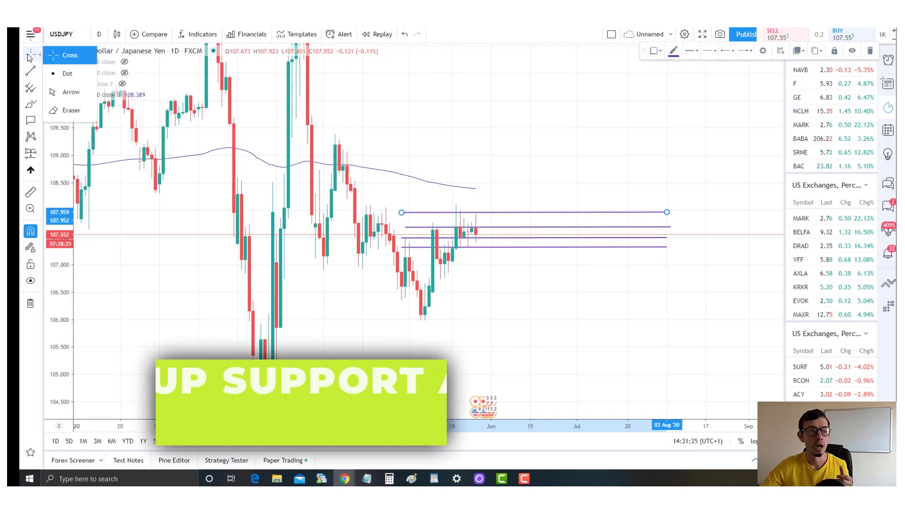
left_click(70, 55)
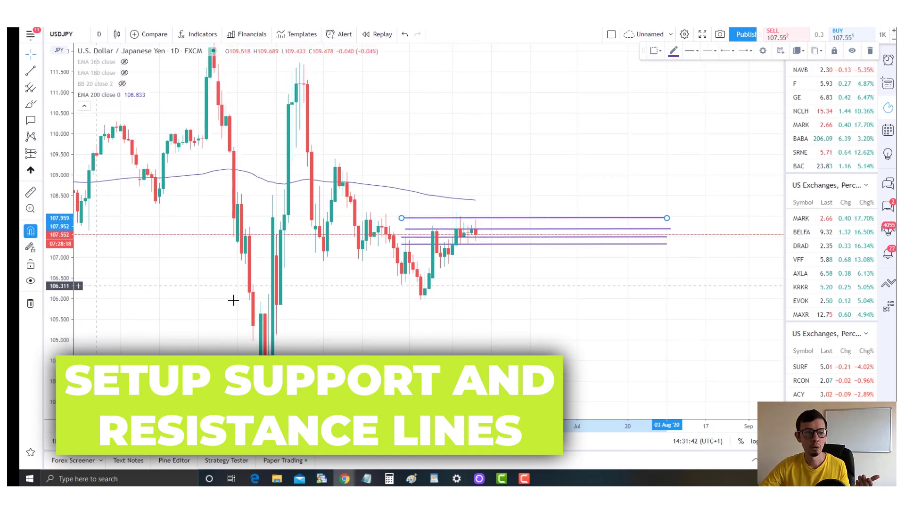
Step: Switch the chart to the 4-hour timeframe and move the support line beside the 200 EMA to about 107.45
scroll(234, 298, "up", 2)
left_click(99, 34)
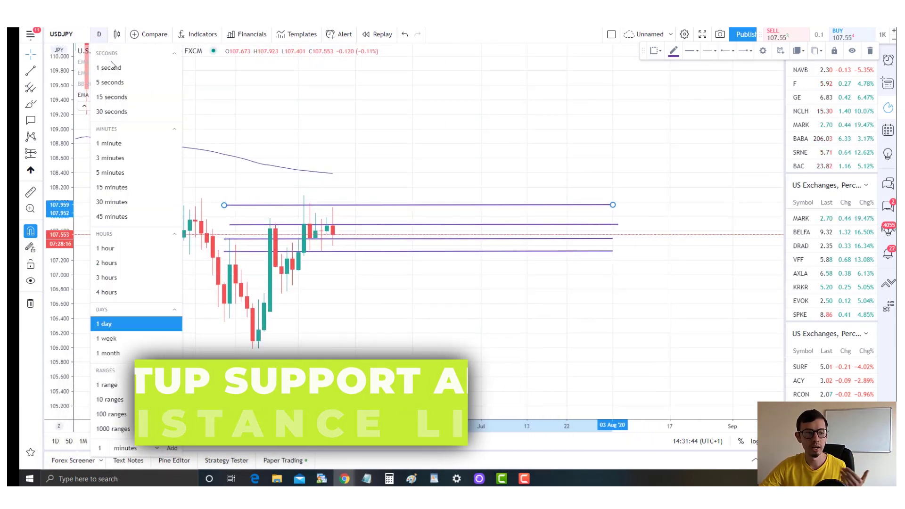
left_click(120, 292)
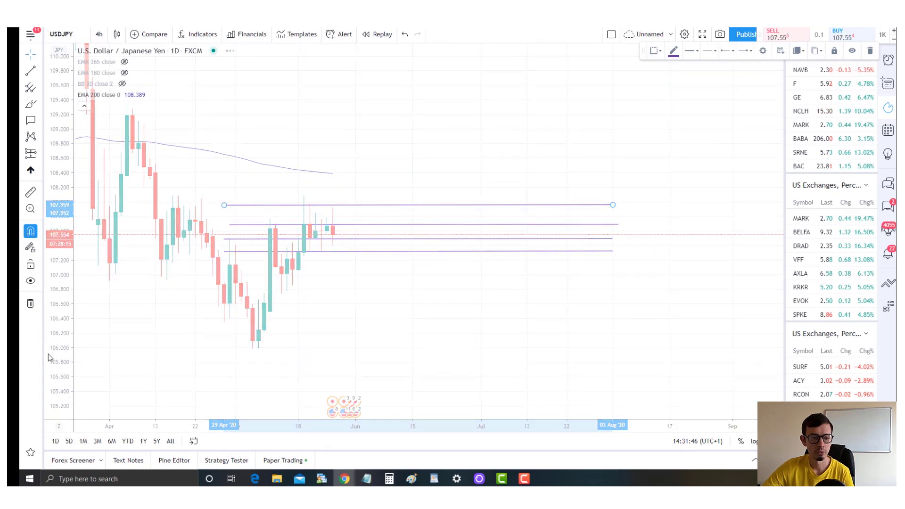
scroll(201, 357, "down", 3)
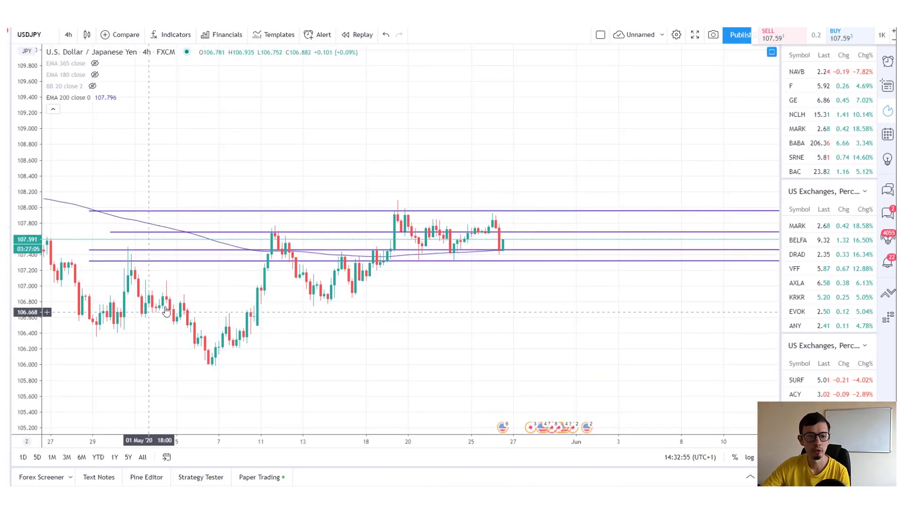
scroll(195, 296, "down", 2)
scroll(241, 301, "up", 2)
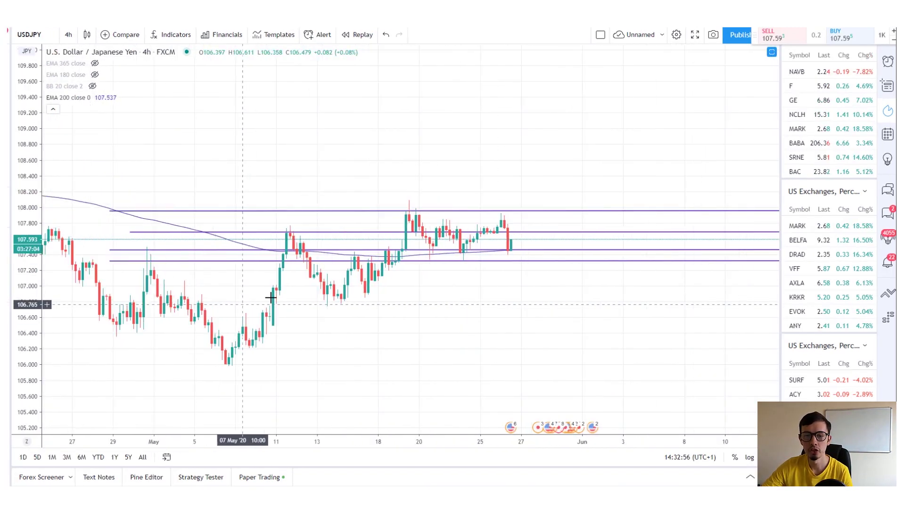
left_click(531, 251)
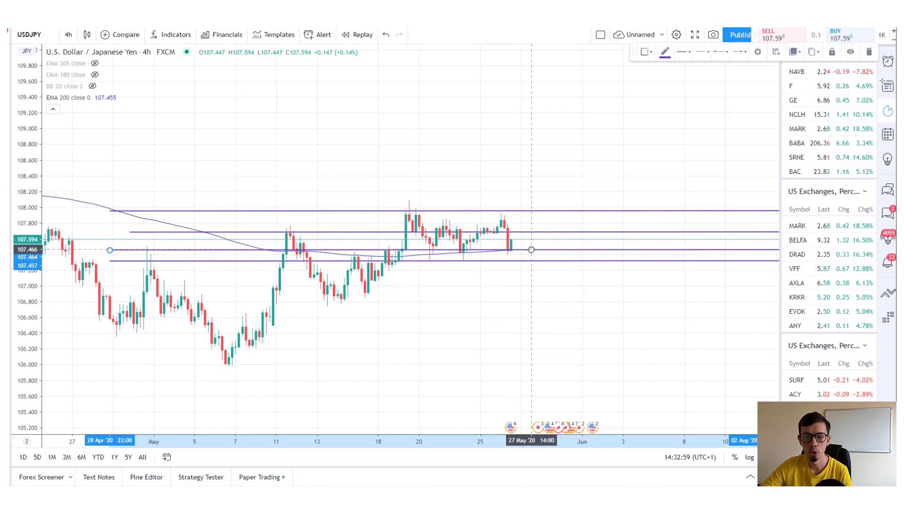
left_click_drag(531, 249, 532, 251)
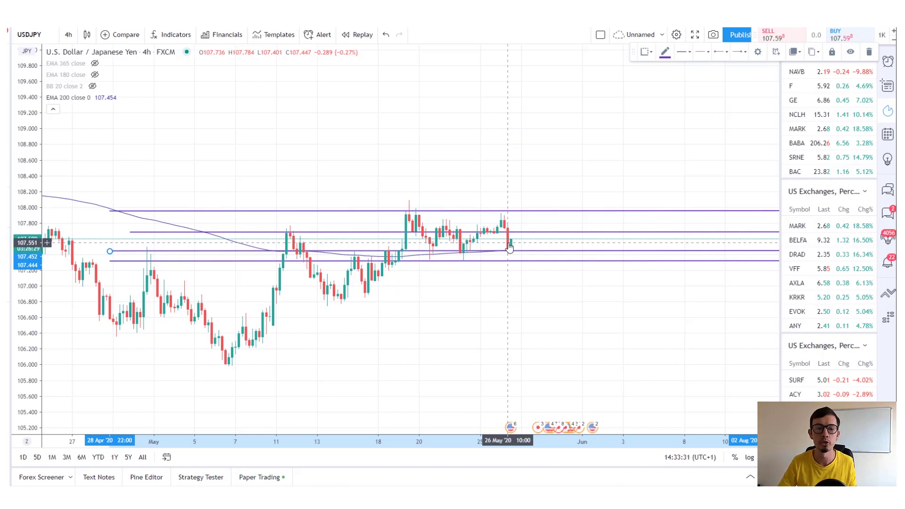
Step: Switch the chart to the 1-hour timeframe and frame the latest candles between the support and resistance lines
left_click(68, 34)
left_click(109, 260)
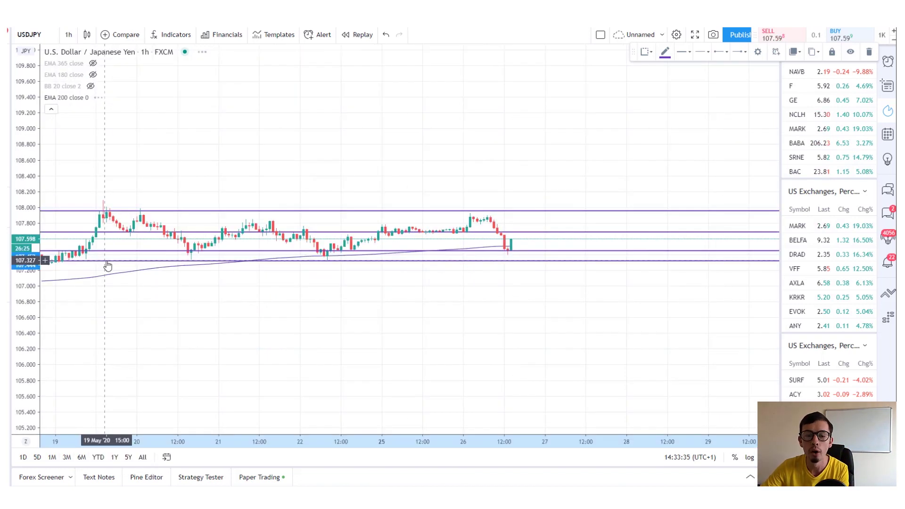
left_click_drag(26, 165, 19, 188)
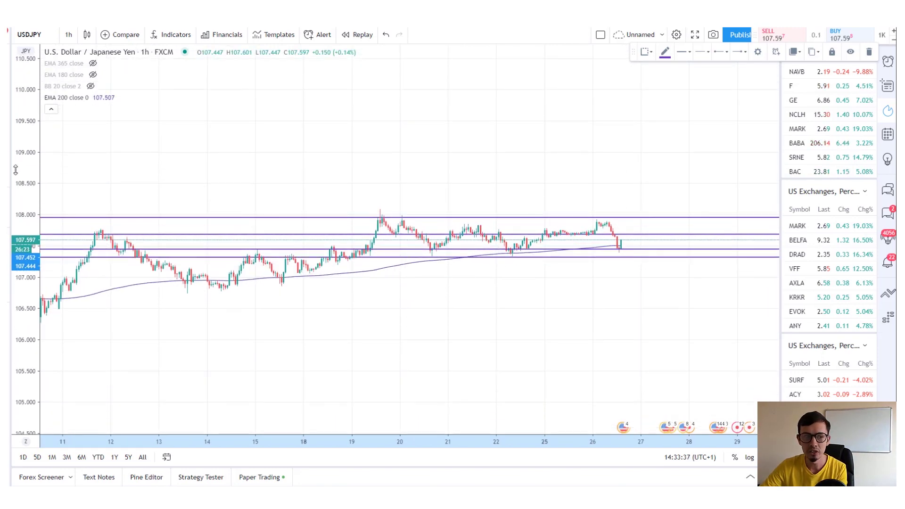
left_click_drag(404, 344, 315, 346)
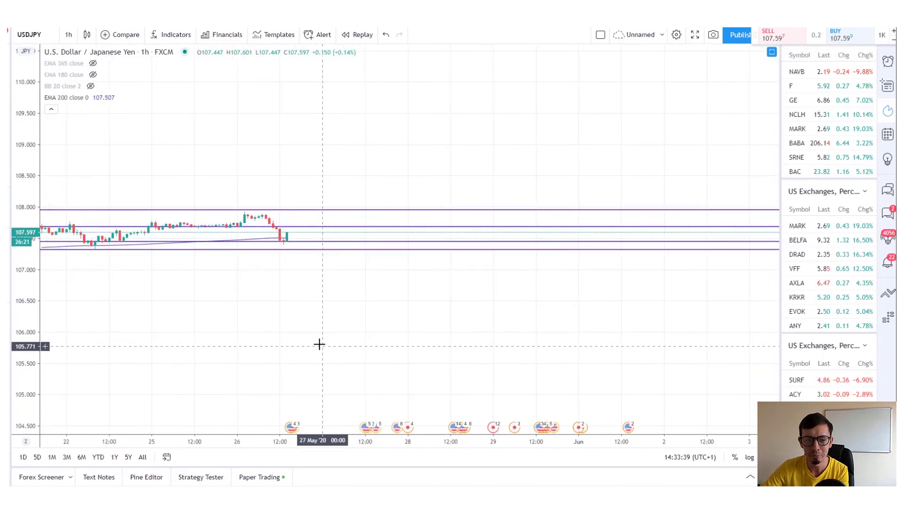
scroll(319, 343, "up", 3)
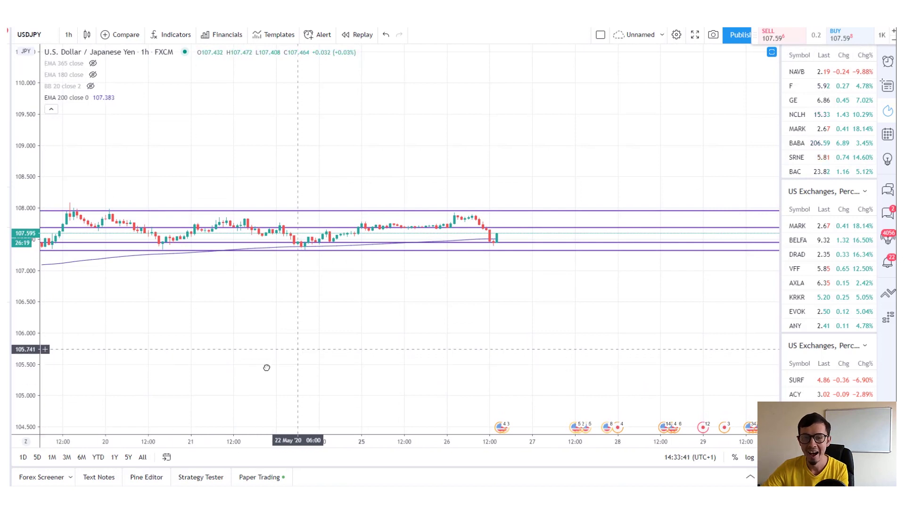
left_click_drag(264, 367, 243, 384)
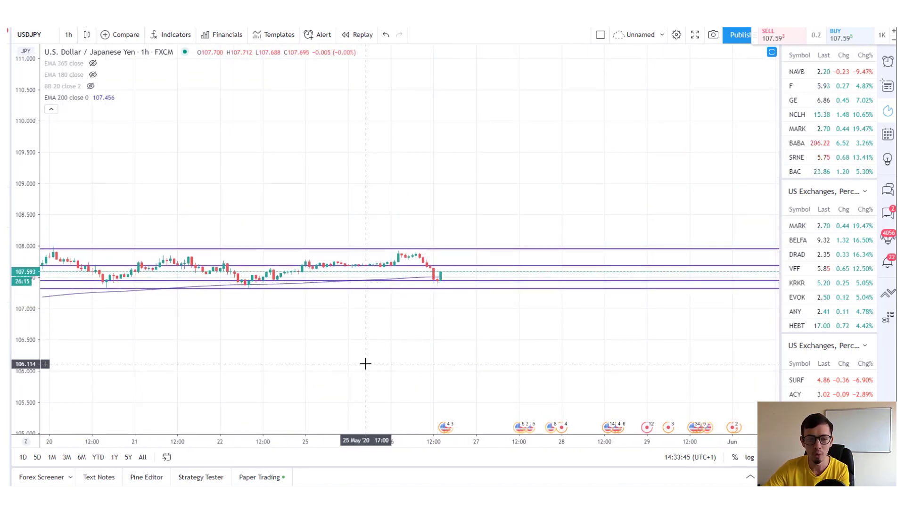
scroll(441, 331, "down", 5)
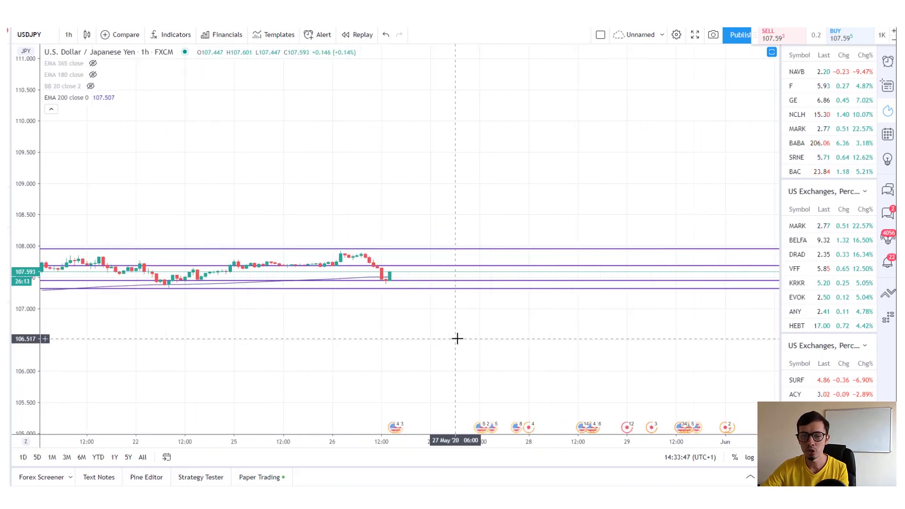
Step: Switch to the WordPad trade rules, select all the text and enlarge its font size
left_click_drag(348, 178, 111, 106)
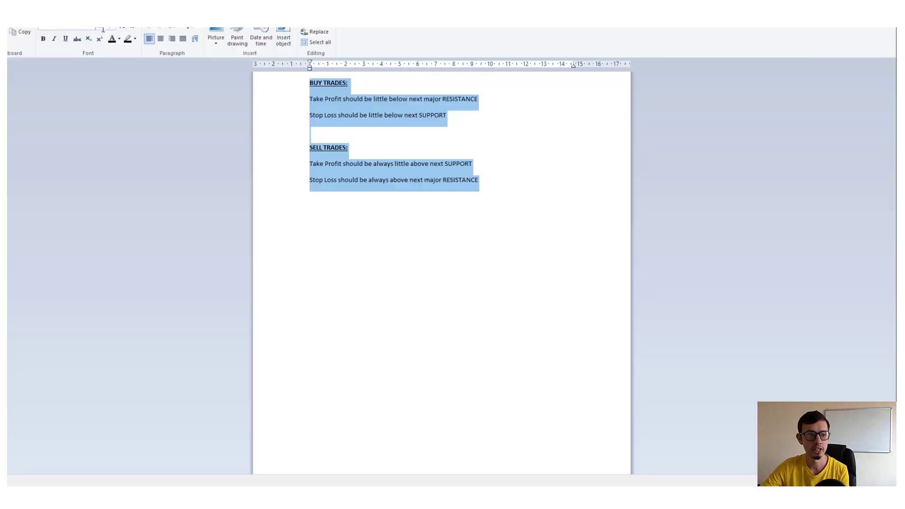
key("Return")
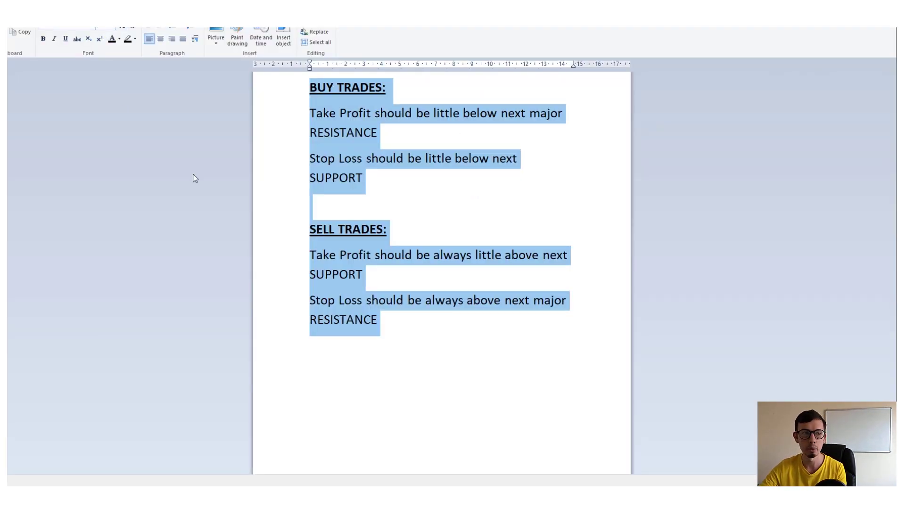
Step: Insert blank lines before the SELL TRADES section so that only the BUY TRADES rules show on screen
left_click(362, 178)
left_click(312, 206)
key("Return")
key("Return")
key("Return")
key("Return")
key("Return")
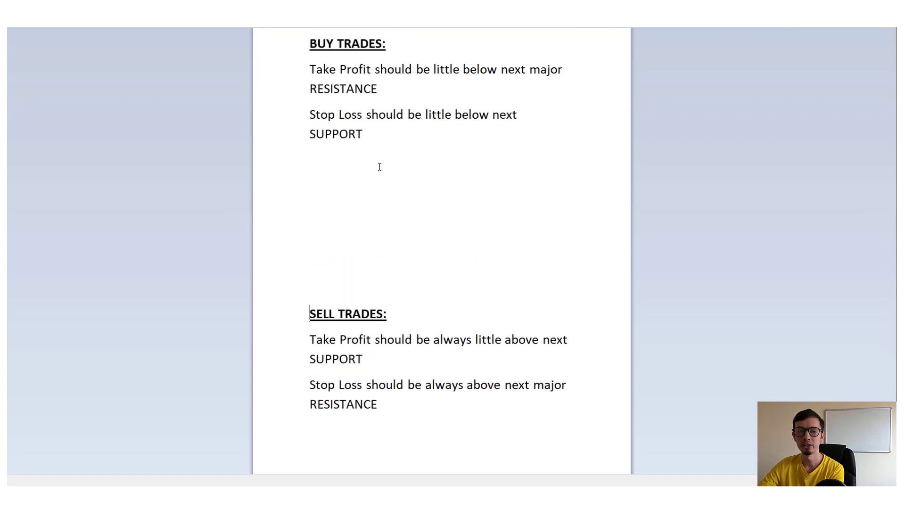
key("Return")
key("Return")
key("Return")
key("Return")
key("Return")
key("Return")
key("Return")
scroll(370, 233, "up", 3)
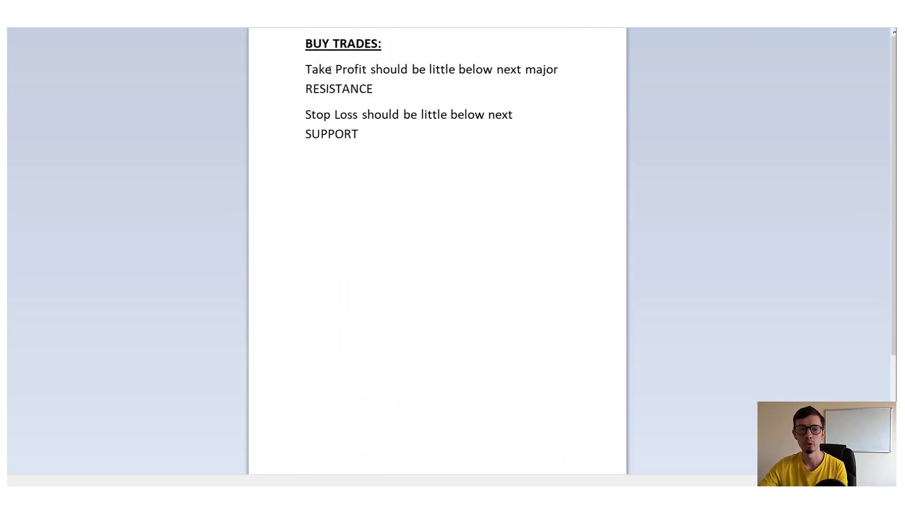
Step: Insert several blank lines above the BUY TRADES heading to move the buy rules further down the page
left_click(305, 43)
key("Return")
key("Return")
key("Return")
key("Return")
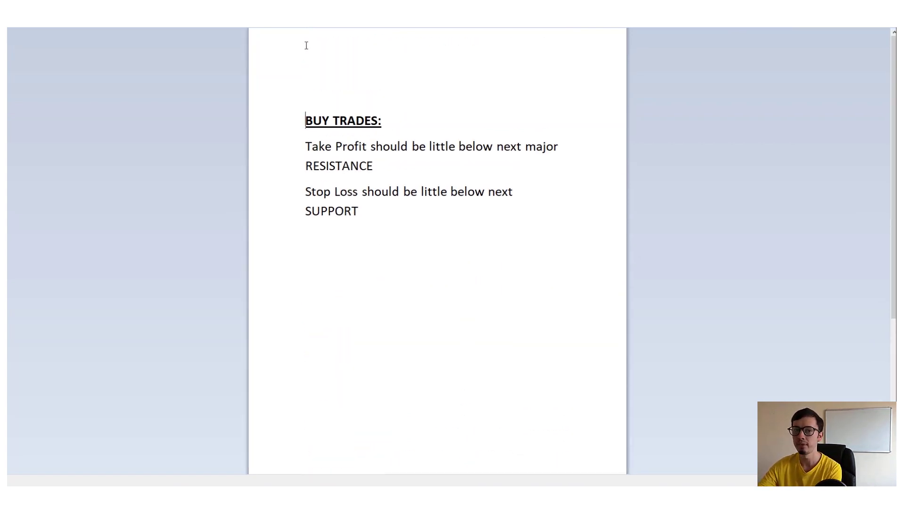
Step: Italicize the words "major RESISTANCE" in the Take Profit rule under BUY TRADES
left_click(233, 145)
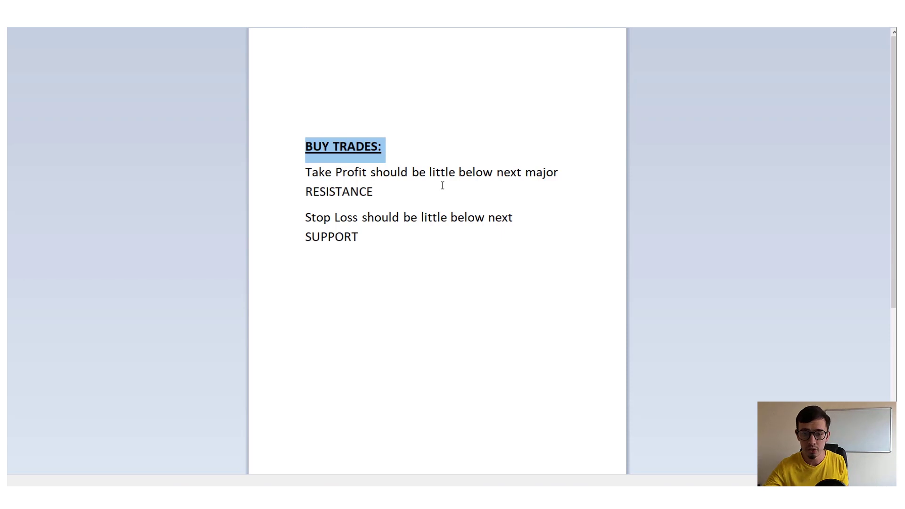
left_click_drag(526, 173, 540, 188)
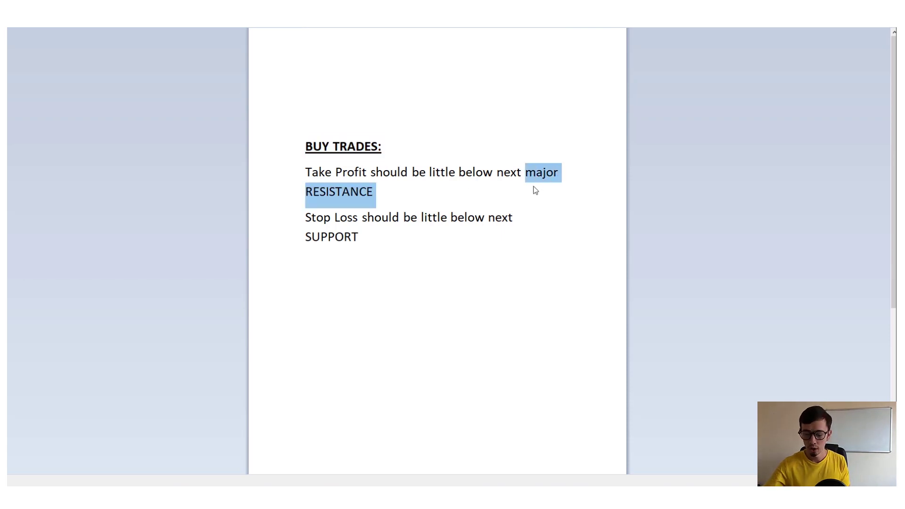
key("ctrl+i")
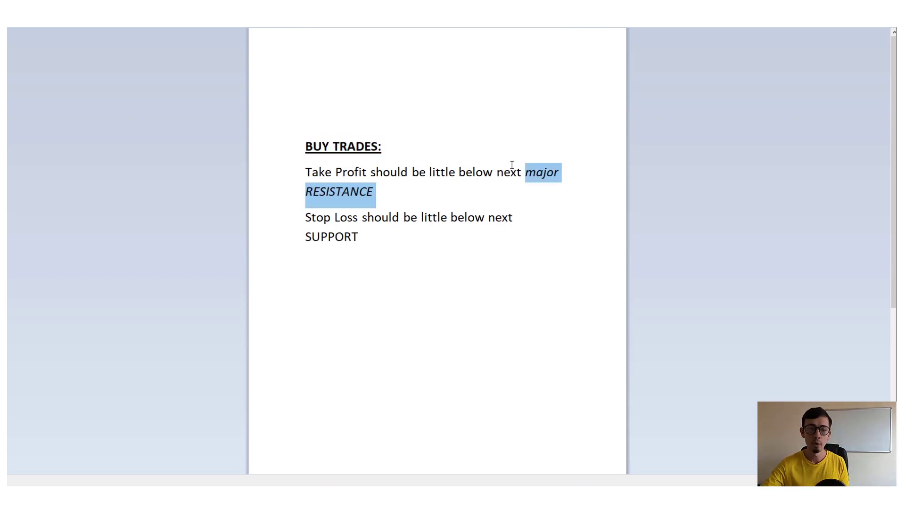
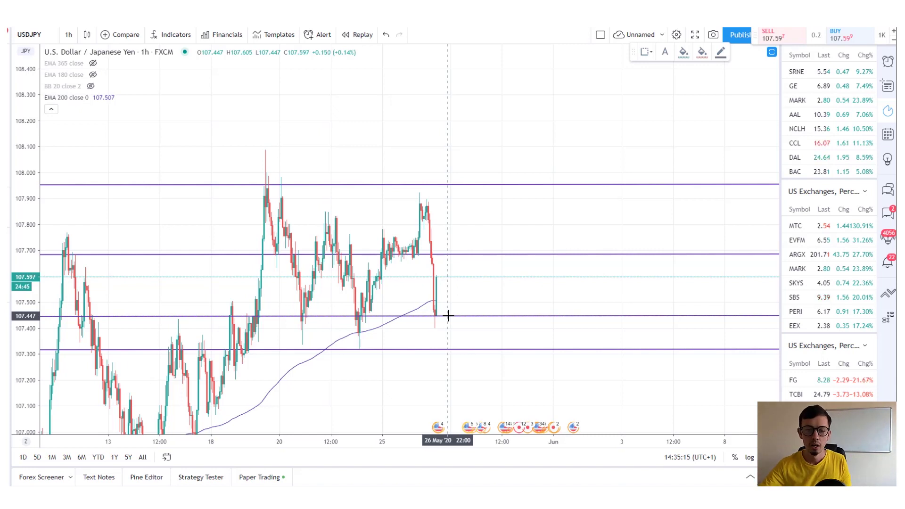
Step: Place a long position with its entry on the 107.447 support line and brush a small circle around the next resistance line
left_click(448, 315)
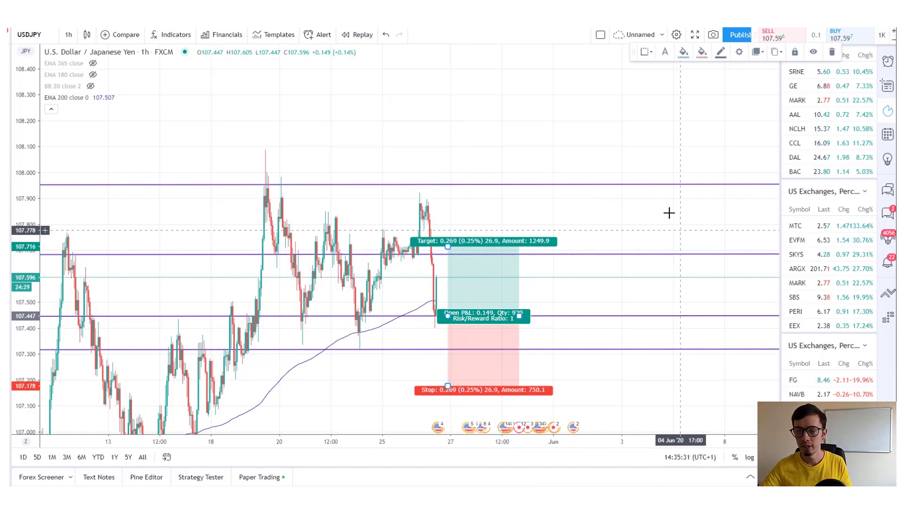
key("alt+t")
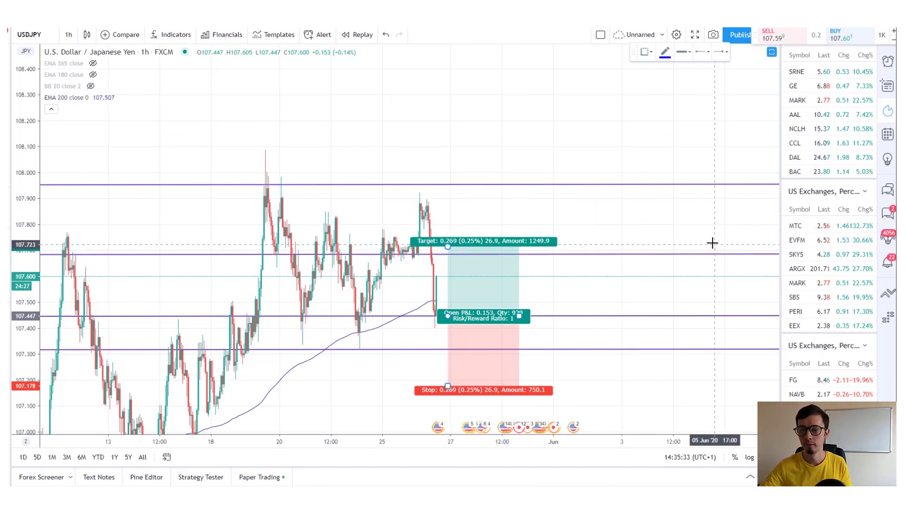
left_click_drag(711, 242, 717, 243)
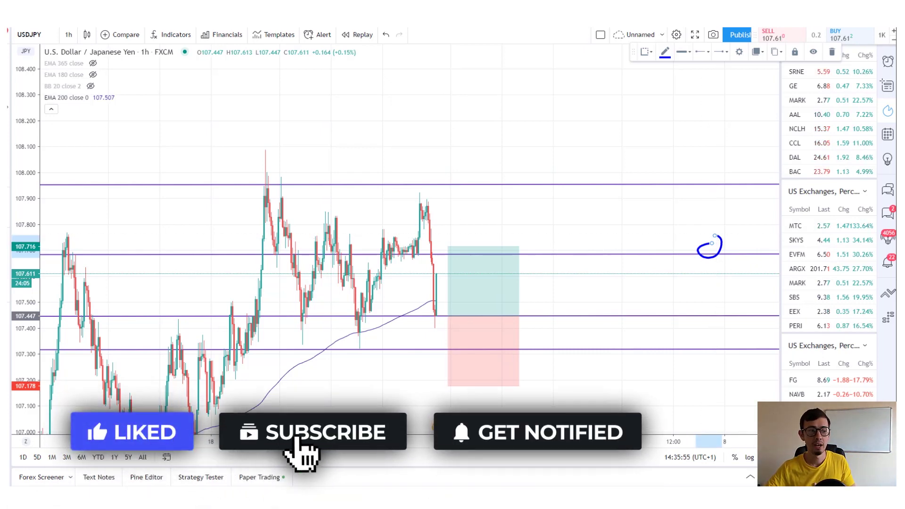
Step: Brush a rising price path beside the long position, an oval under the candle lows below resistance, and a large arrow falling from resistance
scroll(382, 367, "down", 3)
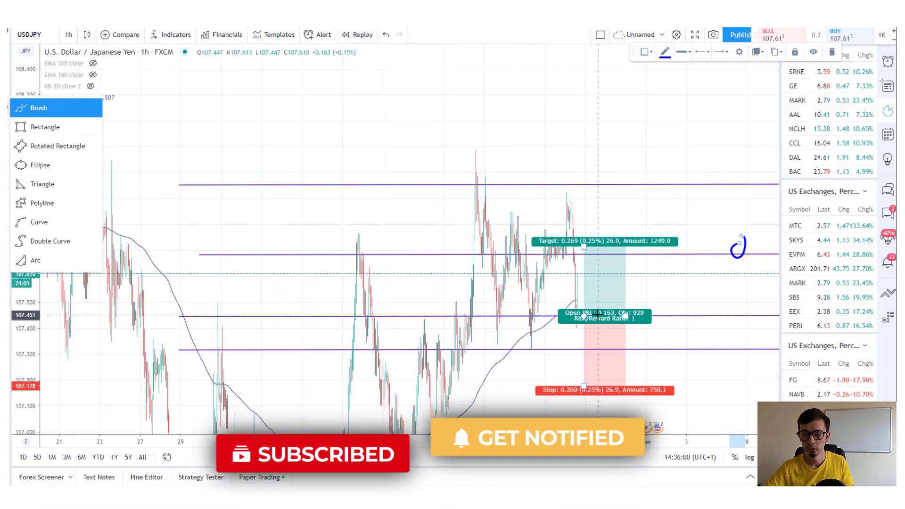
scroll(612, 340, "up", 3)
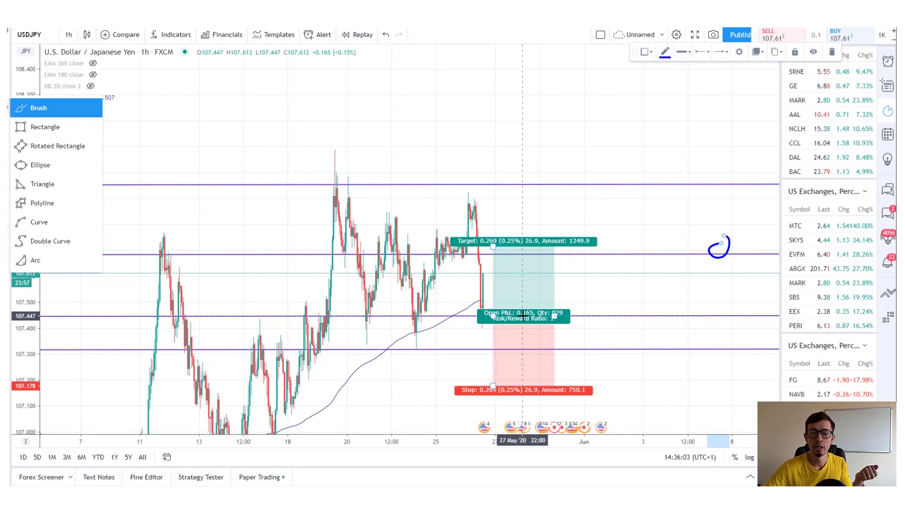
left_click(531, 257)
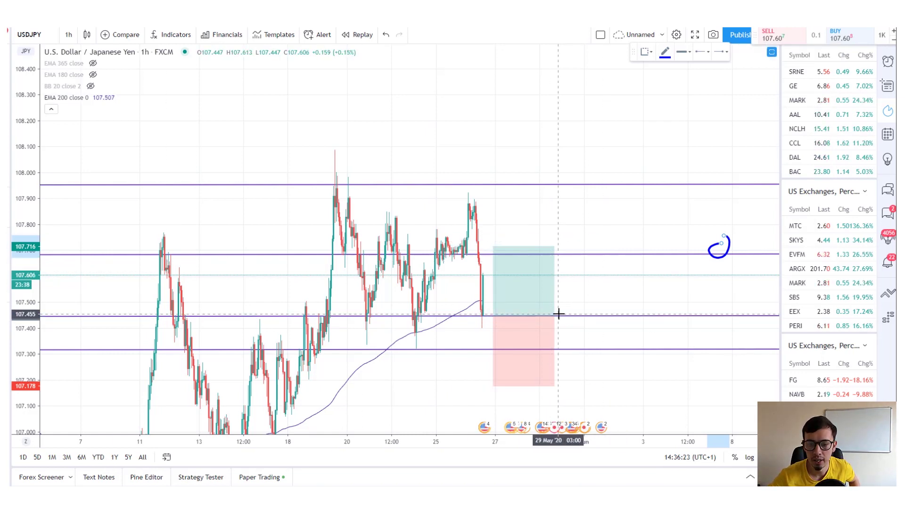
left_click_drag(559, 312, 596, 266)
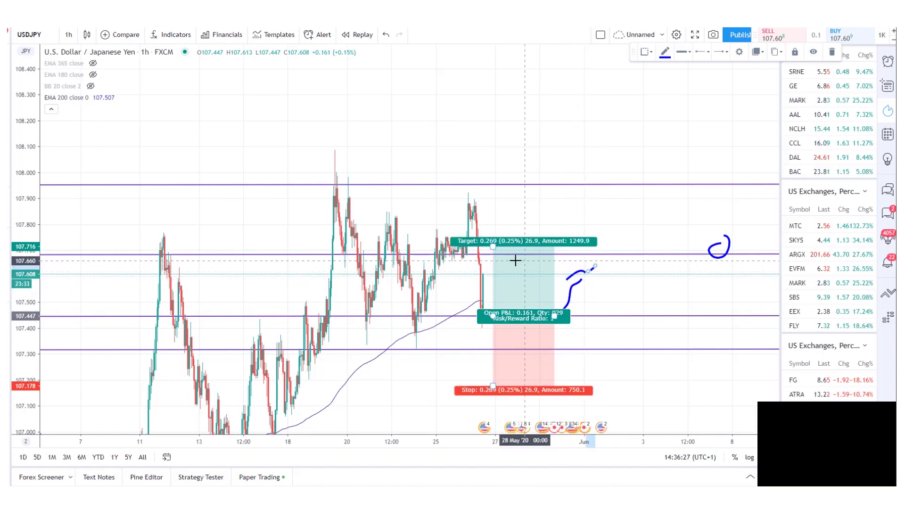
left_click_drag(469, 256, 466, 258)
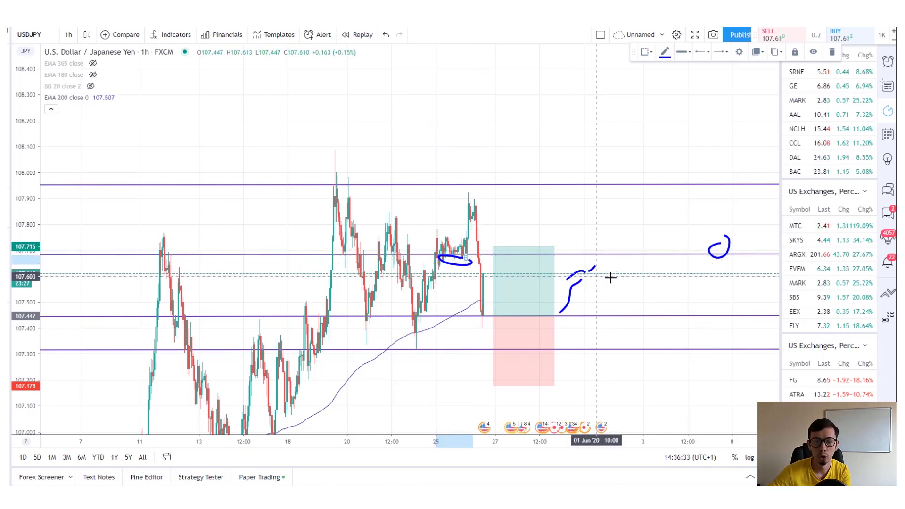
left_click_drag(609, 267, 721, 433)
mouse_move(726, 380)
left_mouse_down()
mouse_move(707, 436)
mouse_move(619, 394)
left_mouse_up()
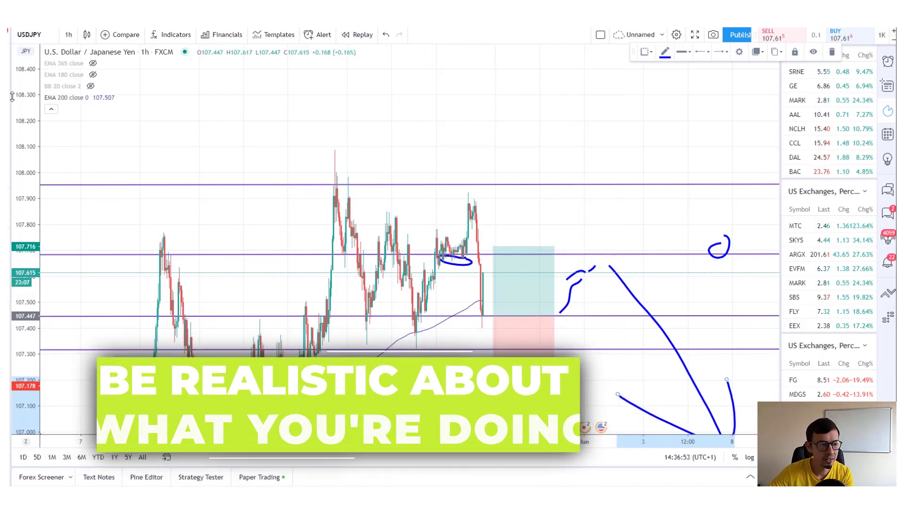
Step: Replace the brushed oval with a short horizontal trend line at 107.663, running from the candle lows past the long position
left_click_drag(17, 351, 24, 248)
left_click_drag(97, 209, 168, 147)
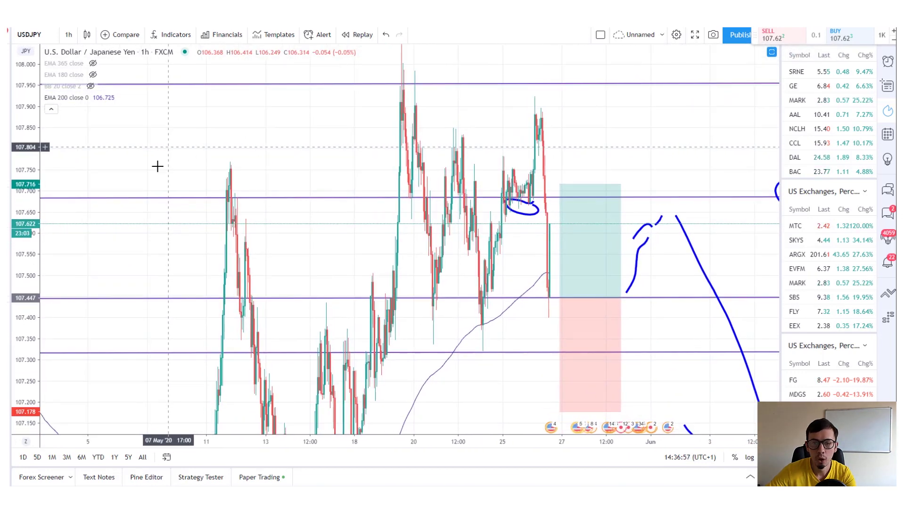
scroll(385, 253, "up", 3)
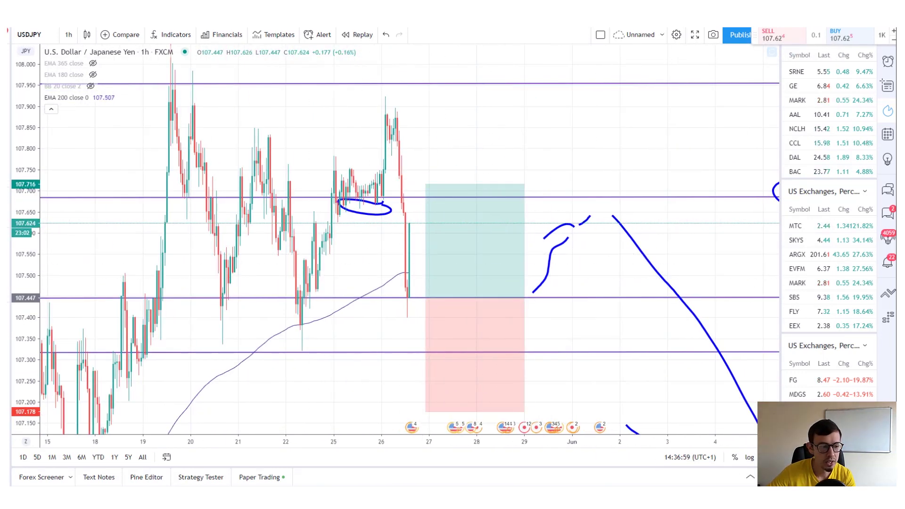
left_click(459, 278)
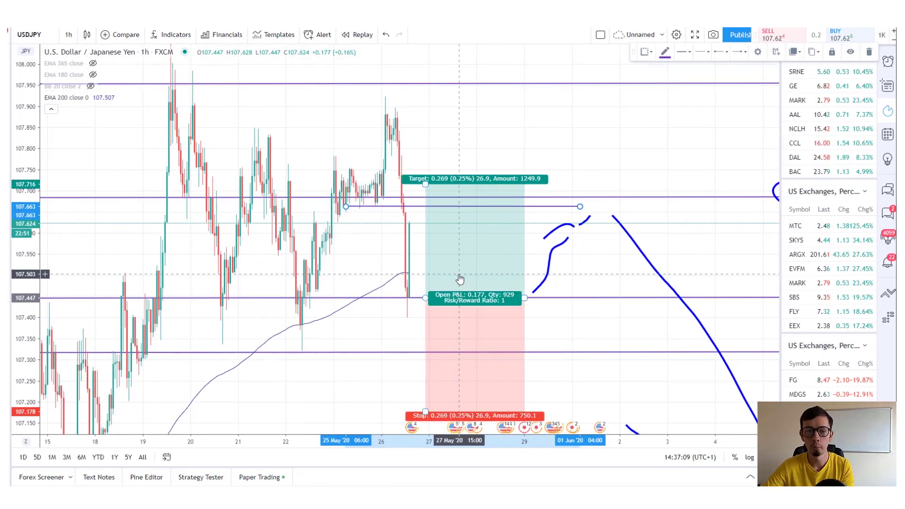
left_click(529, 206)
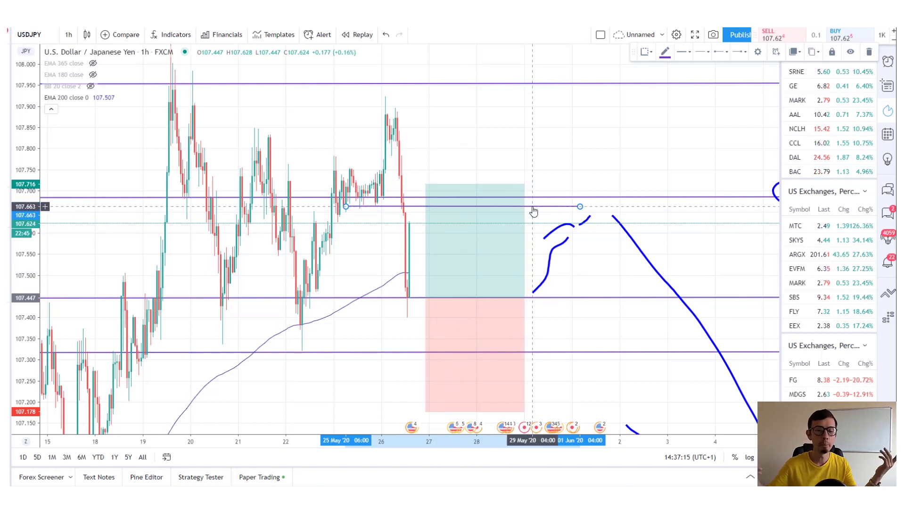
left_click(521, 231)
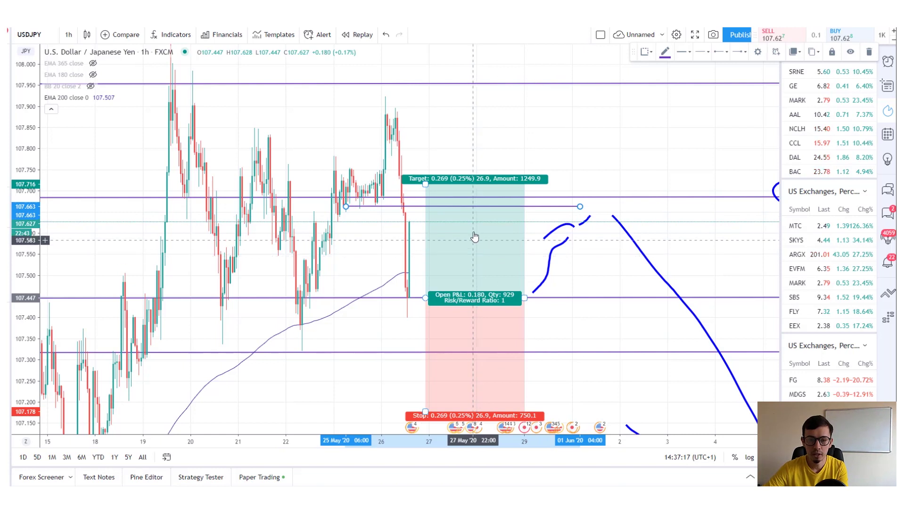
Step: Open the long position's Risk/Reward settings and set the risk to 5%
double_click(485, 184)
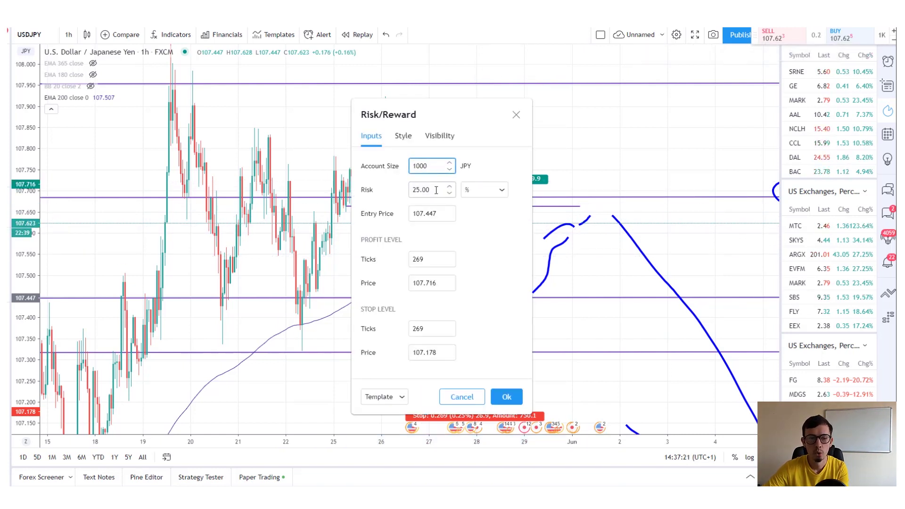
left_click_drag(436, 190, 395, 191)
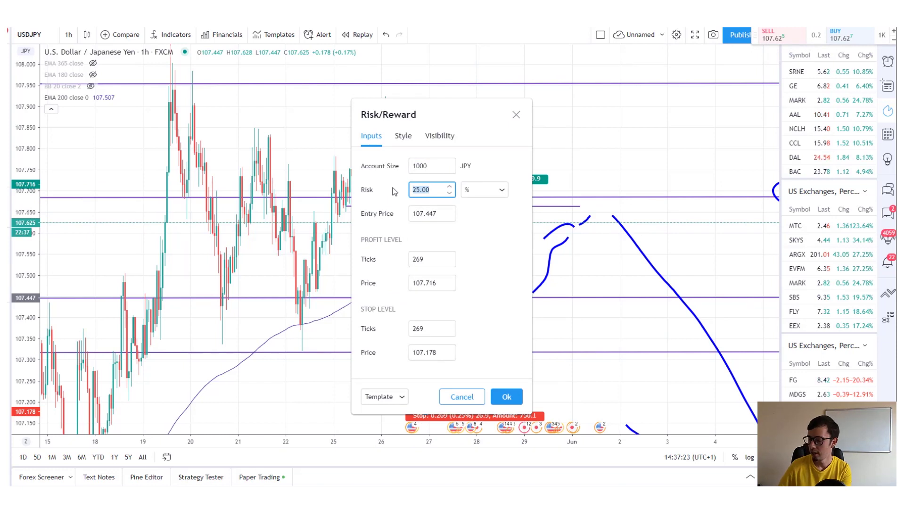
type("5")
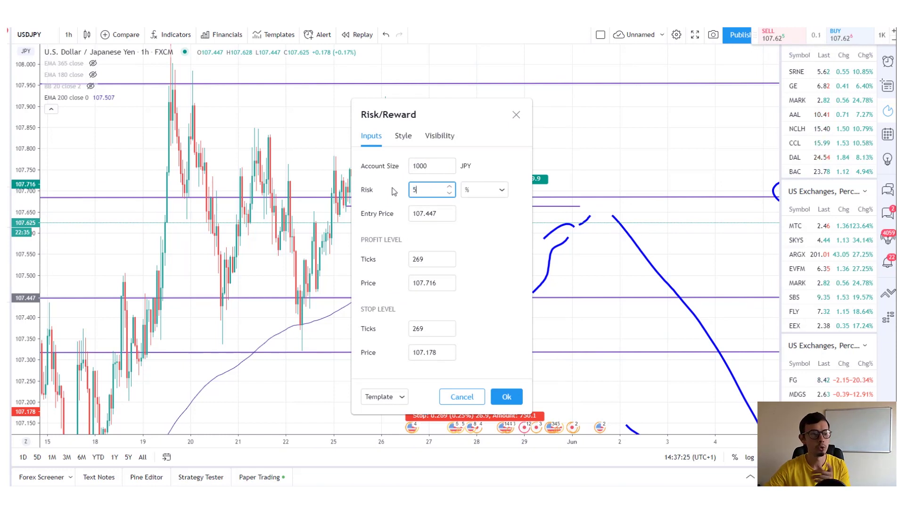
left_click(508, 242)
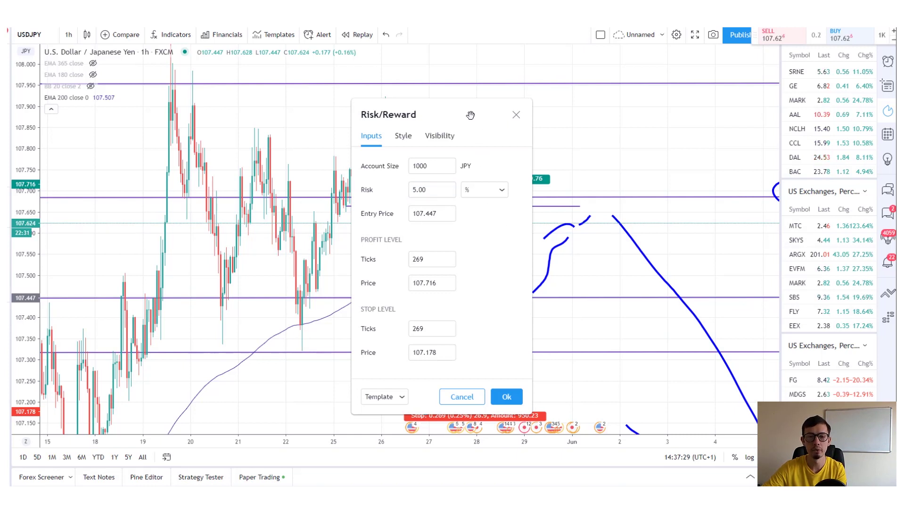
Step: Set the long position's profit level price to 107.662 and apply the settings
left_click_drag(412, 109, 652, 137)
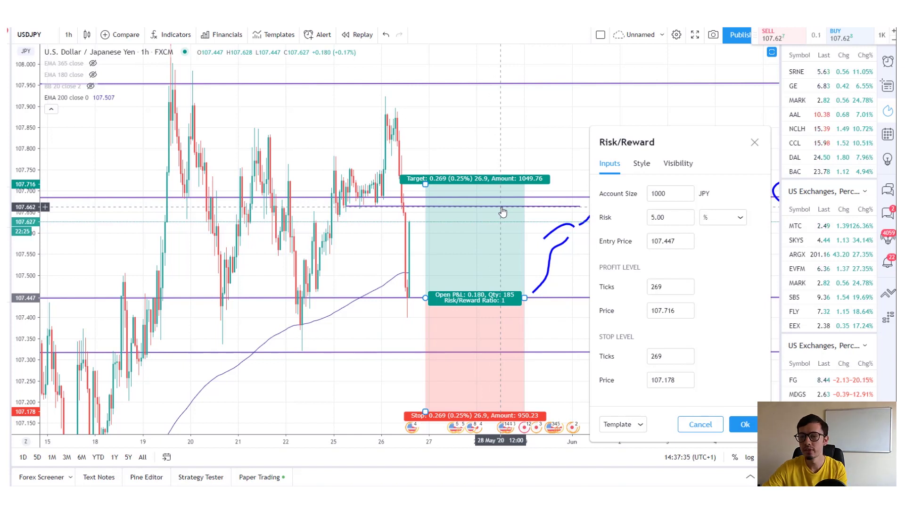
left_click_drag(709, 137, 640, 123)
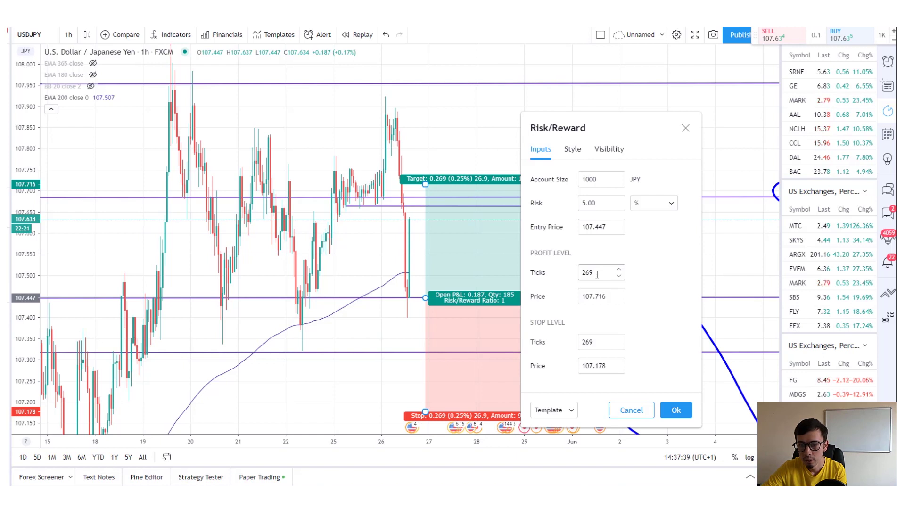
left_click_drag(596, 295, 613, 296)
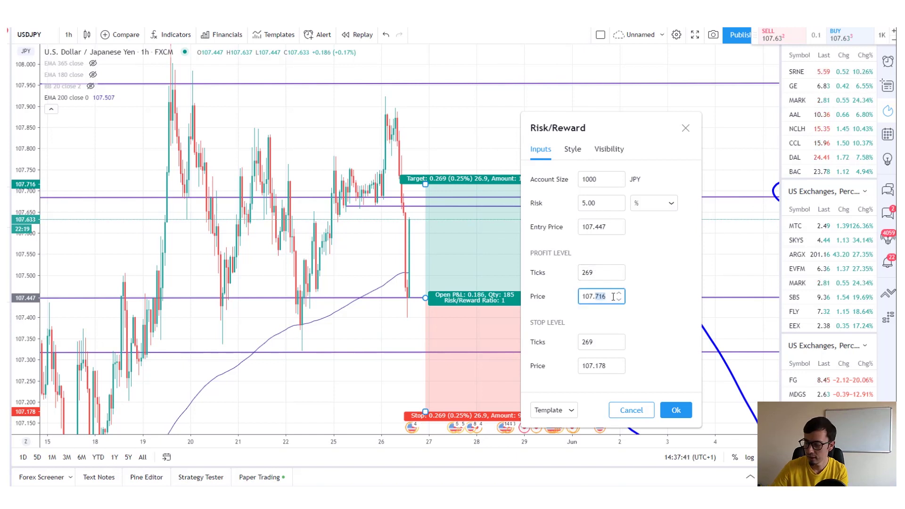
type("662")
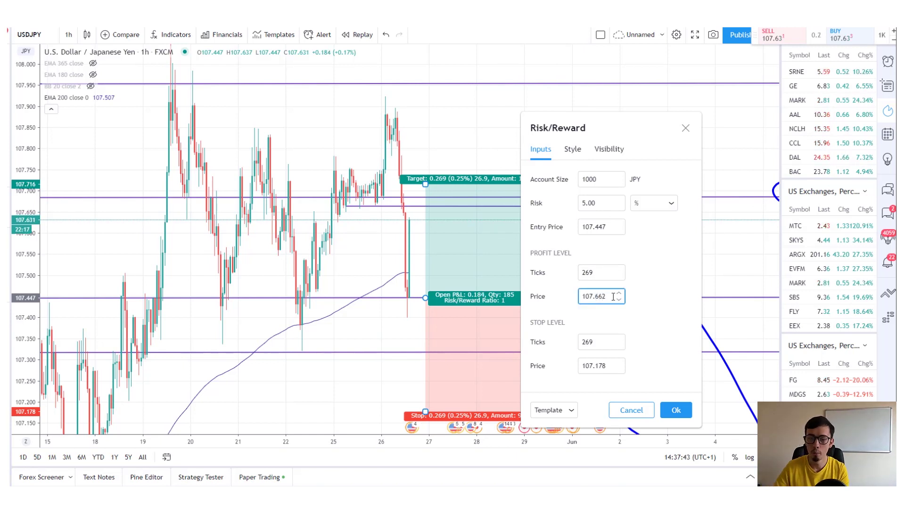
left_click(675, 410)
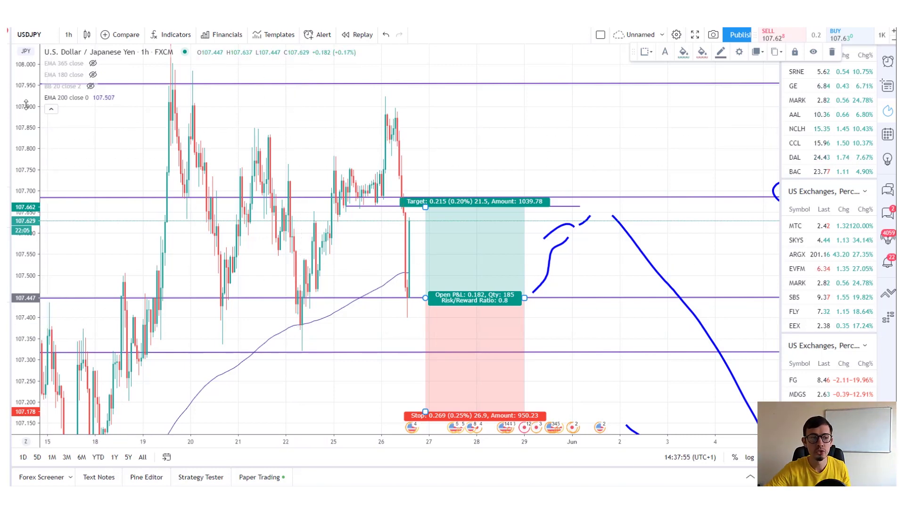
Step: Switch to the WordPad trade rules and italicize the word "SUPPORT" in the Stop Loss rule
left_click_drag(21, 134, 21, 212)
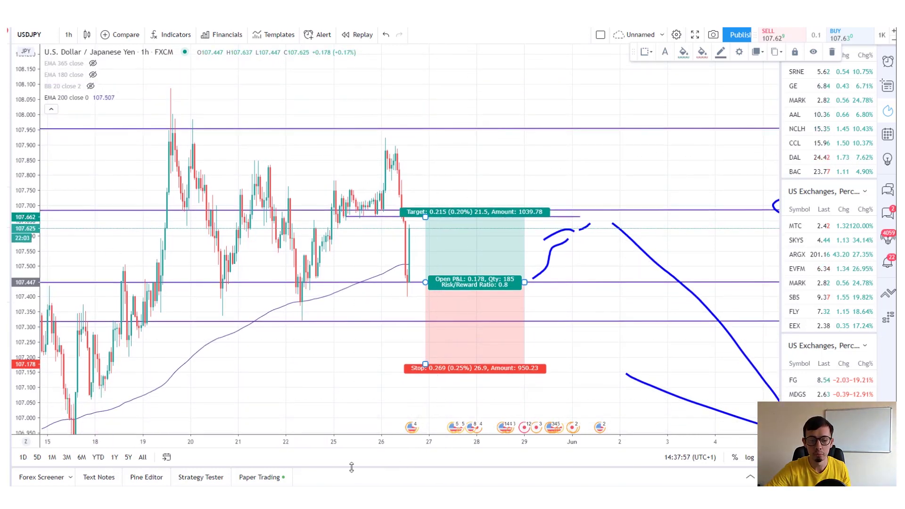
mouse_move(426, 464)
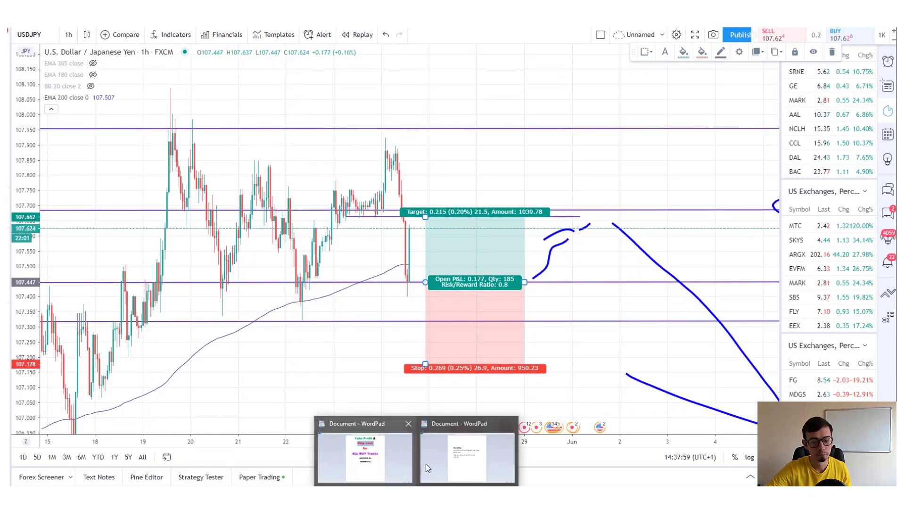
left_click(461, 458)
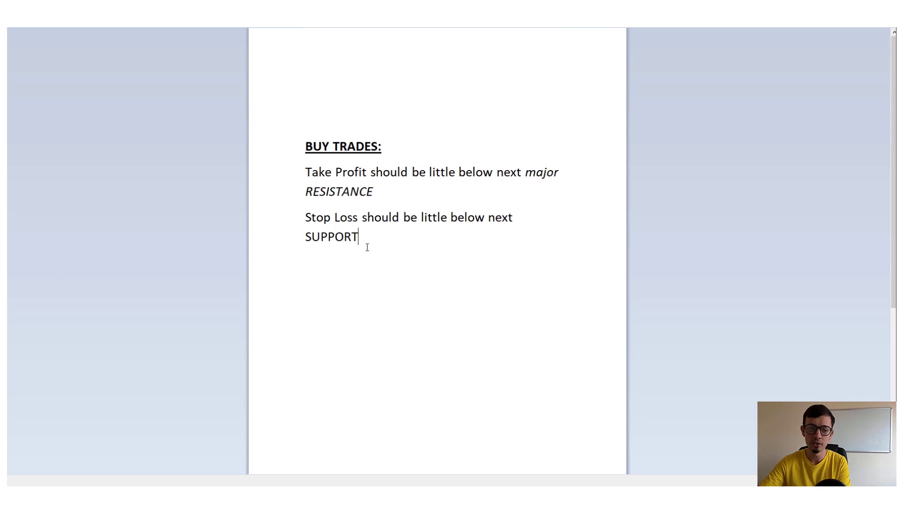
left_click(252, 250)
key("ctrl+i")
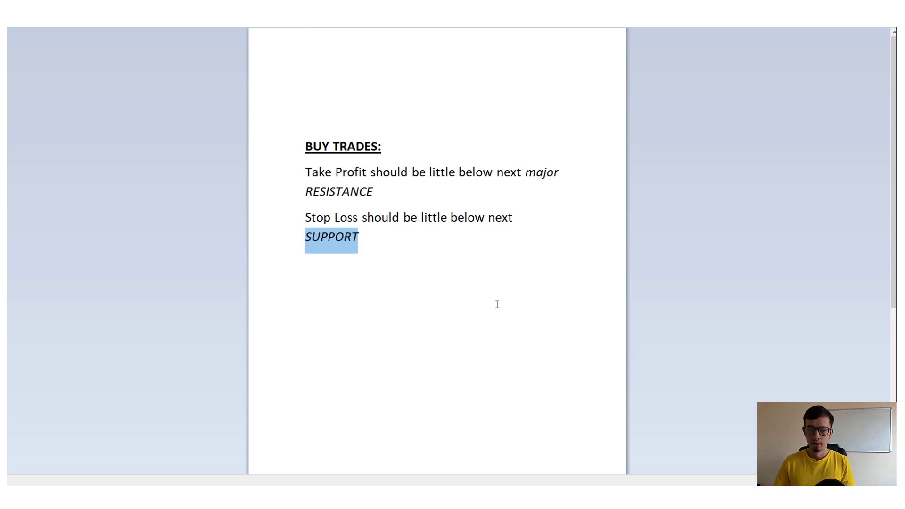
left_click(476, 302)
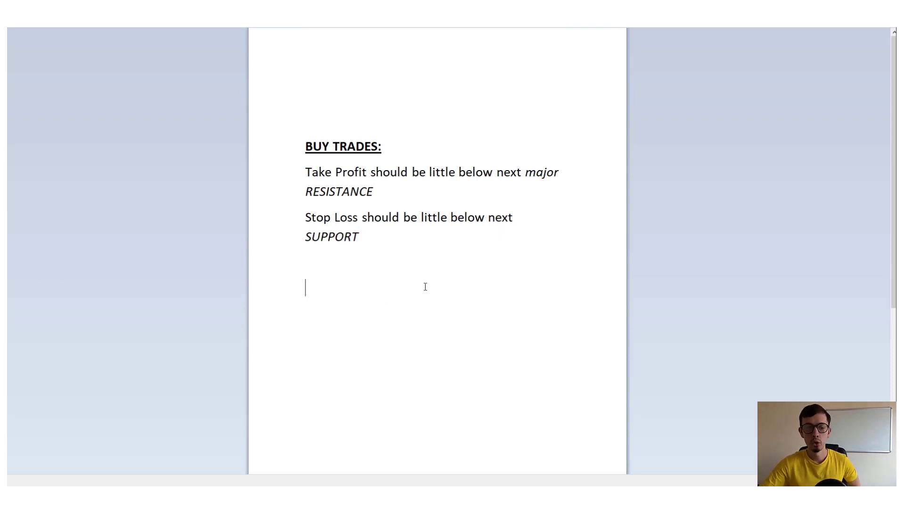
Step: Make "Stop Loss" bold and underlined in the buy rules and return to the USDJPY chart in TradingView
left_click_drag(356, 221, 301, 223)
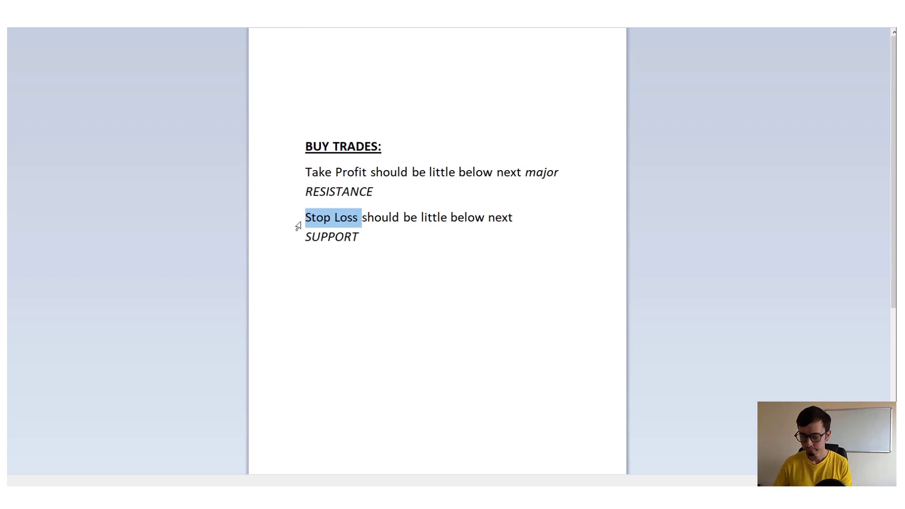
key("ctrl+b")
key("ctrl+u")
left_click(434, 244)
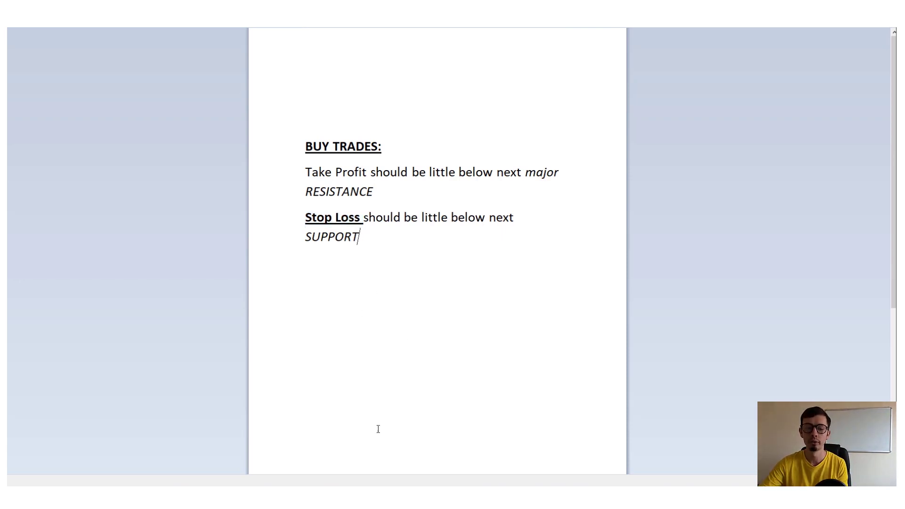
left_click(271, 458)
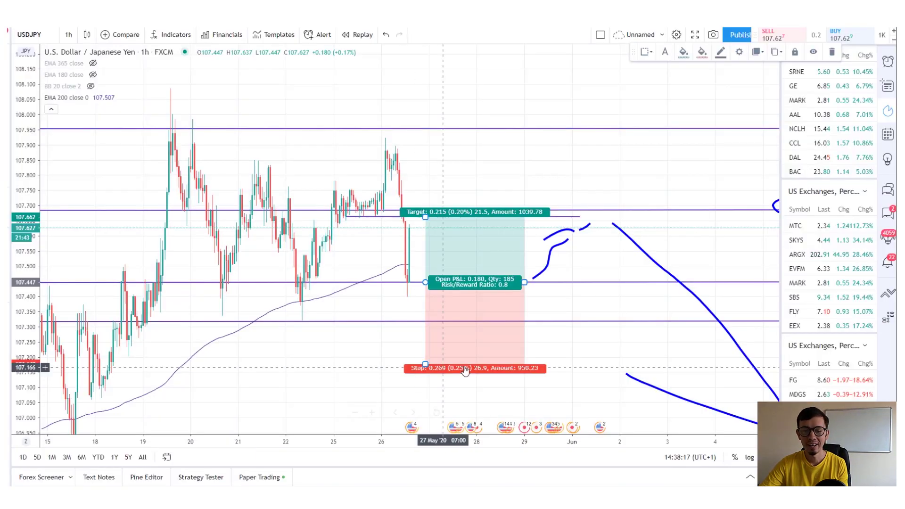
Step: Brush a price path dipping from the entry to the support line below it and bouncing back up, with the touch point circled
scroll(481, 285, "down", 3)
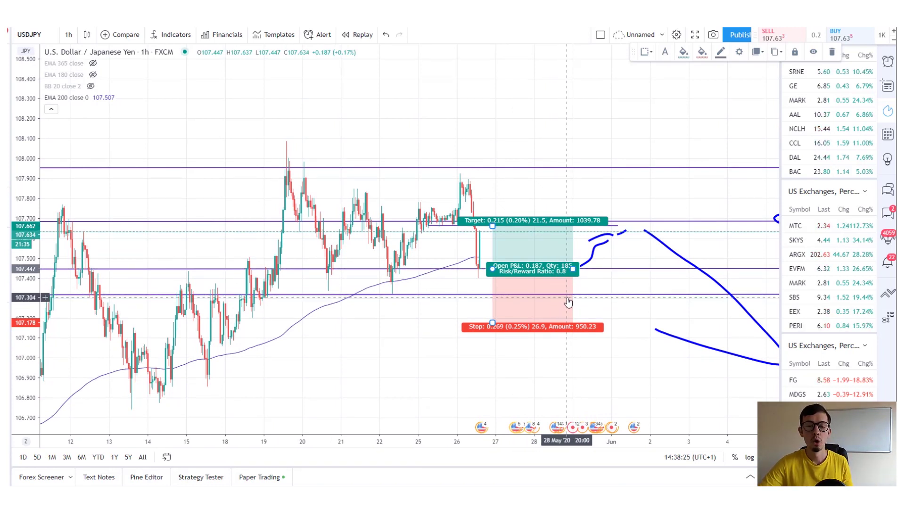
key("Escape")
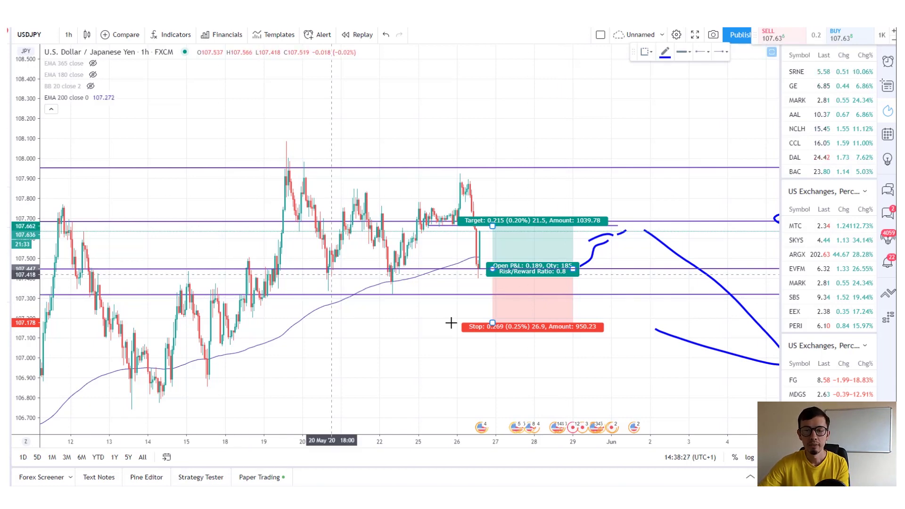
scroll(497, 289, "up", 2)
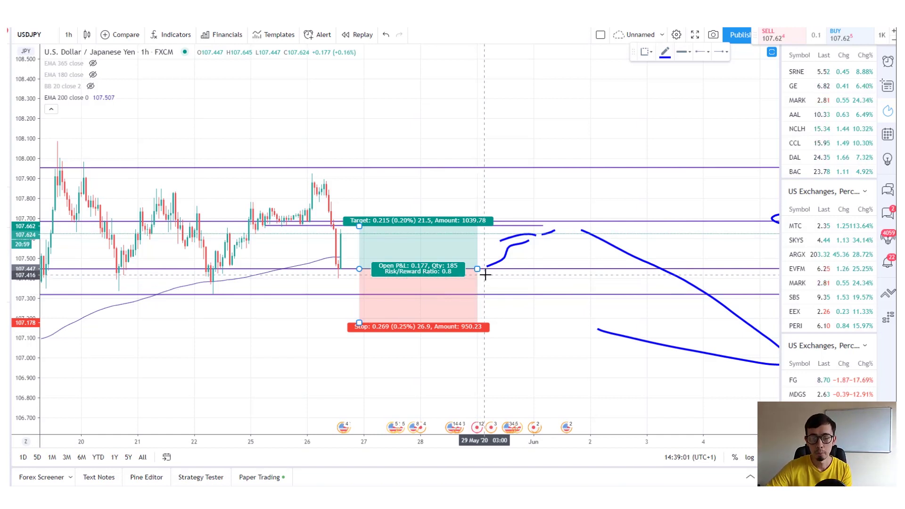
left_click_drag(485, 277, 496, 289)
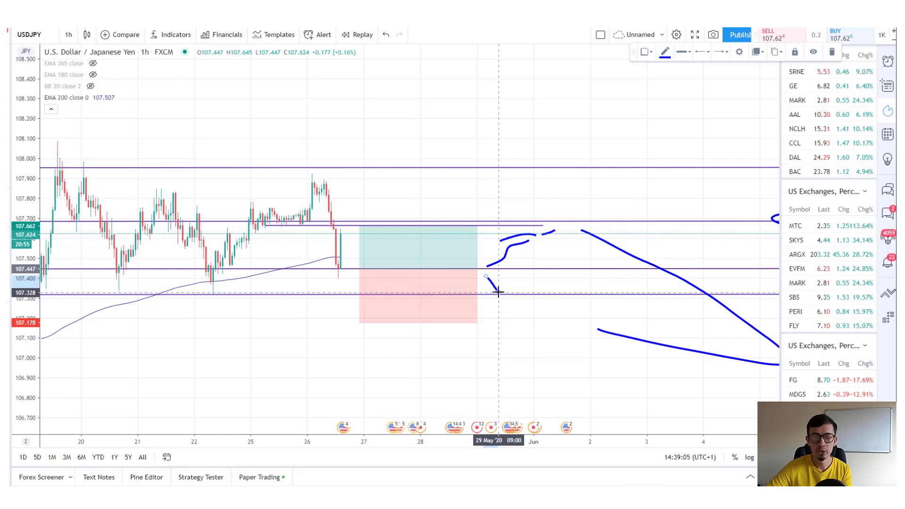
mouse_move(496, 290)
left_mouse_down()
mouse_move(490, 304)
mouse_move(531, 272)
left_mouse_up()
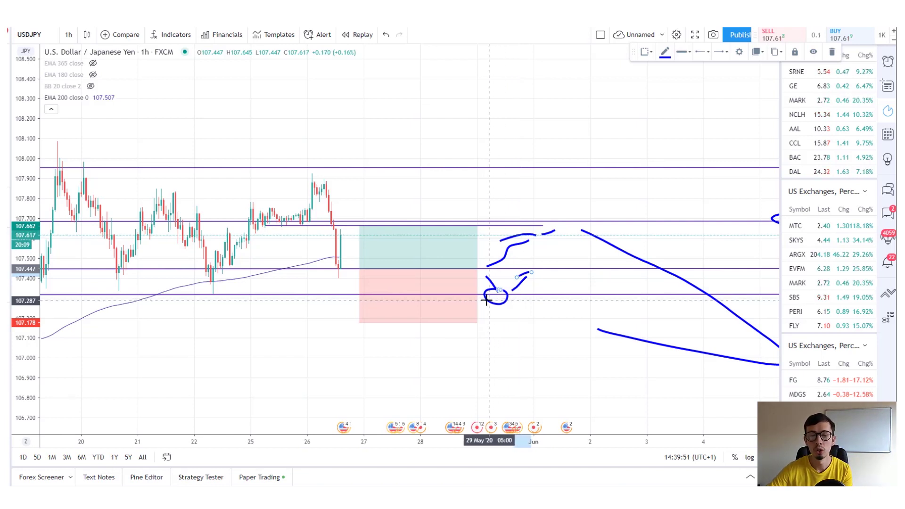
Step: Brush a stop line just below that support at about 107.30, with a small loop, a downward break arrow and an upward bounce arrow beside it
left_click_drag(479, 299, 544, 298)
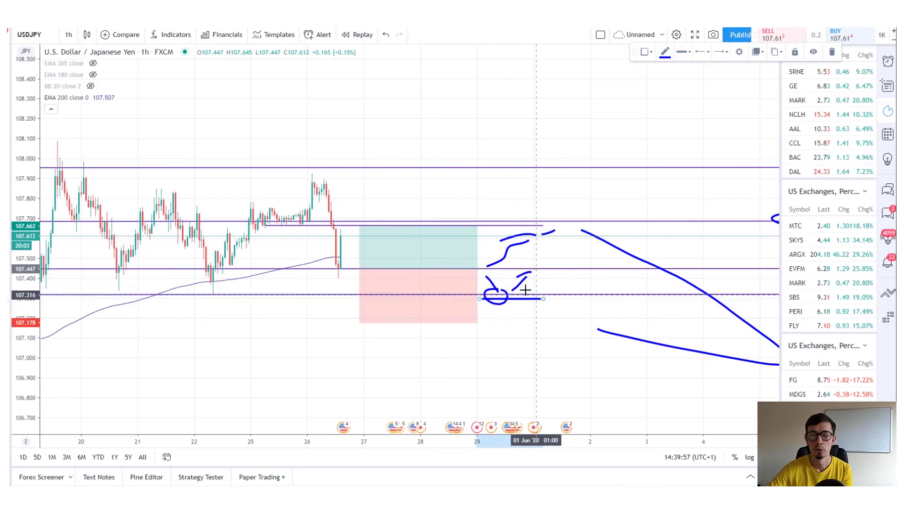
mouse_move(549, 298)
left_mouse_down()
mouse_move(559, 311)
mouse_move(551, 296)
left_mouse_up()
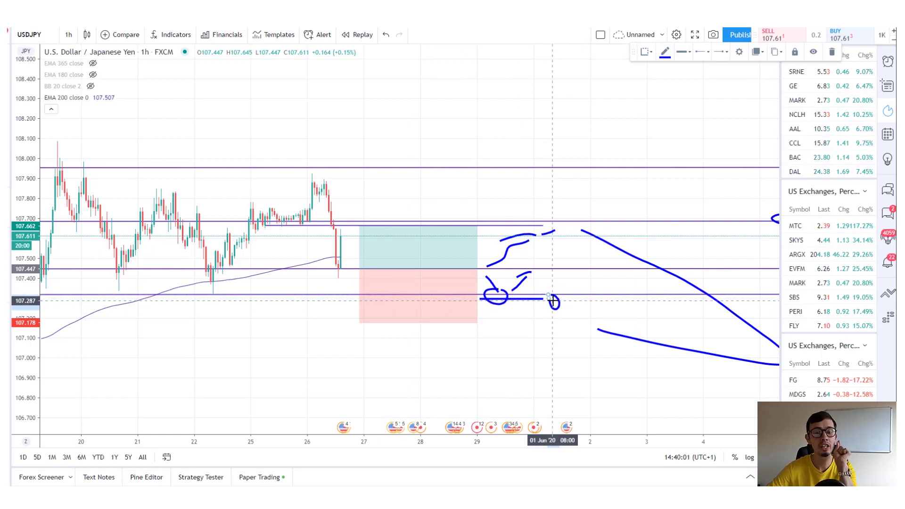
mouse_move(562, 320)
left_mouse_down()
mouse_move(579, 390)
mouse_move(560, 391)
left_mouse_up()
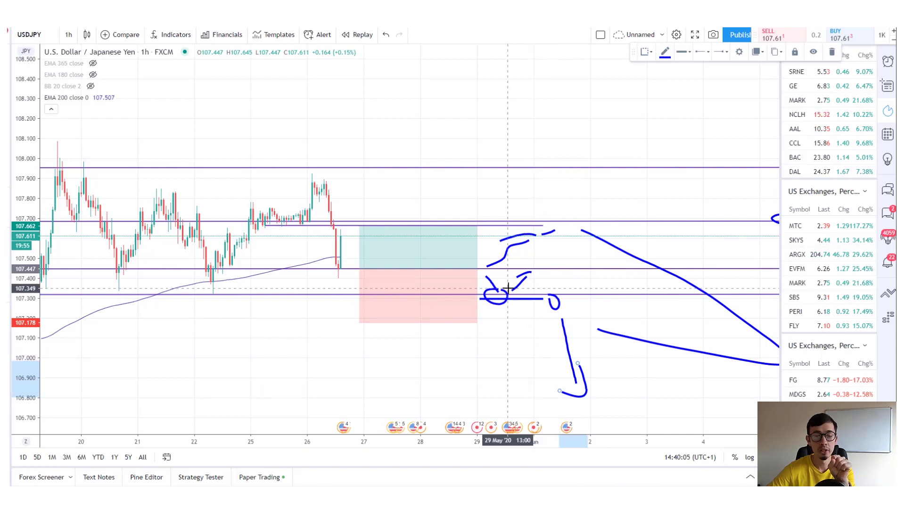
mouse_move(501, 294)
left_mouse_down()
mouse_move(567, 268)
mouse_move(571, 278)
left_mouse_up()
Step: Set the long position's stop level price to 107.297 in its Risk/Reward settings and apply it
left_click(410, 296)
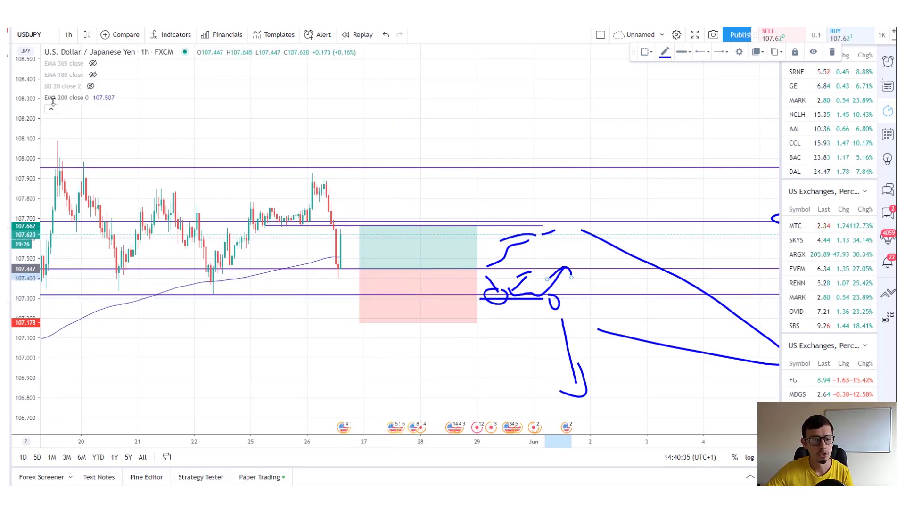
left_click(517, 300)
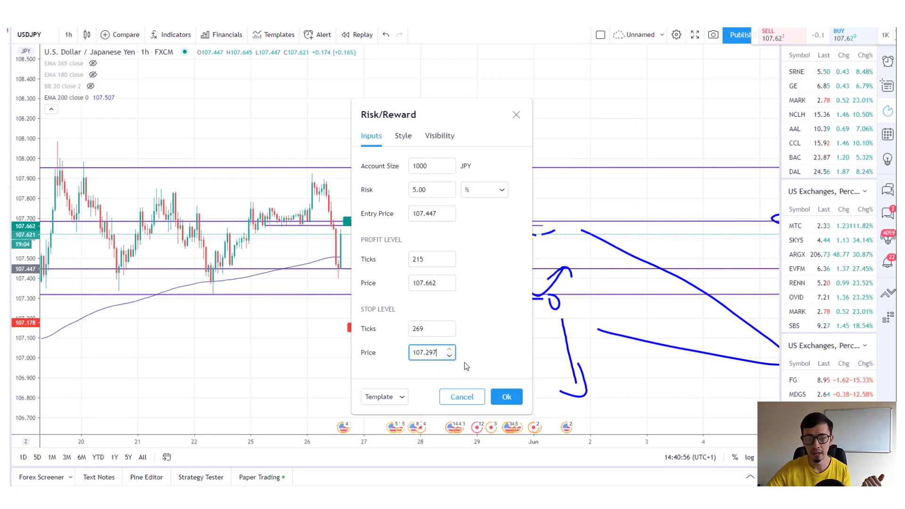
left_click(505, 401)
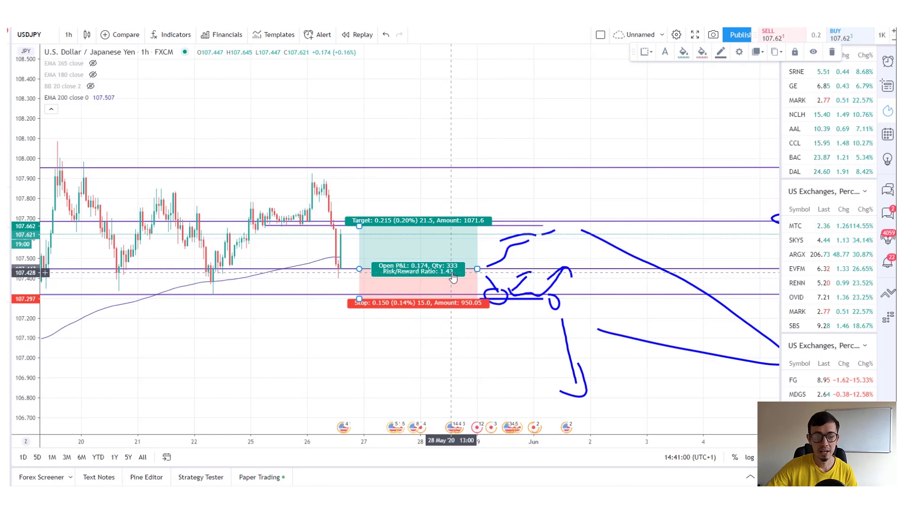
scroll(245, 183, "down", 2)
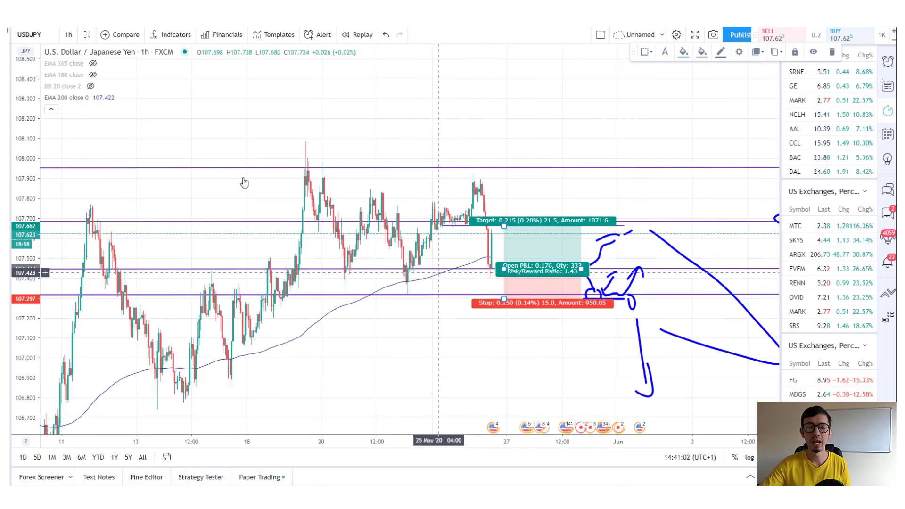